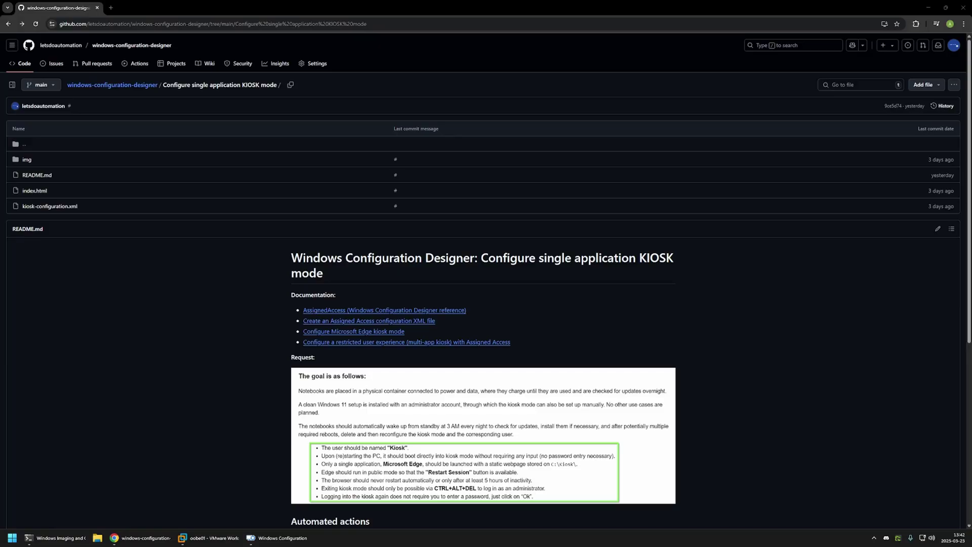
# Open img/request.png at full size to read the kiosk-mode requirements.
pyautogui.click(310, 394)
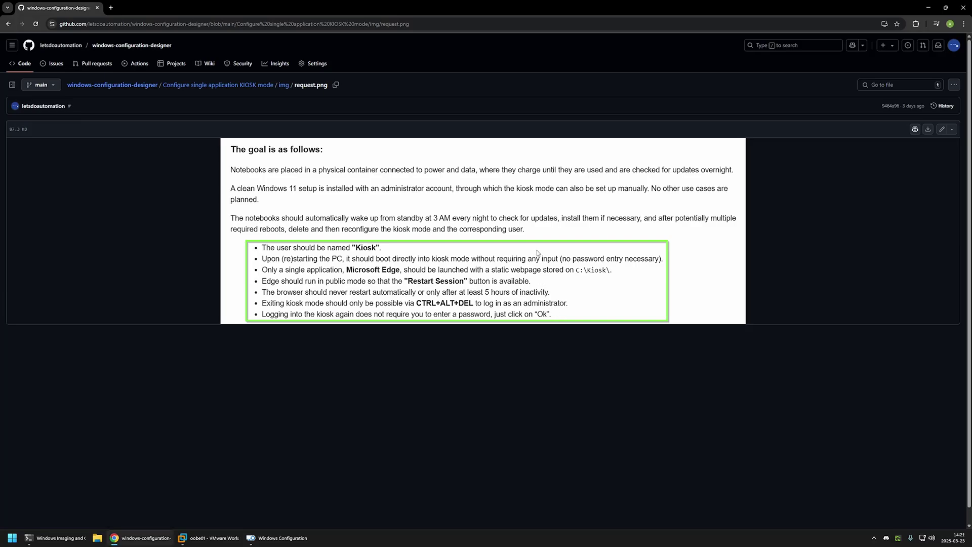
# Go back to the KIOSK mode folder page and scroll down to the Automated actions list.
pyautogui.hotkey('alt', 'Left')
pyautogui.scroll(-5, 484, 273)
pyautogui.scroll(-1, 484, 275)
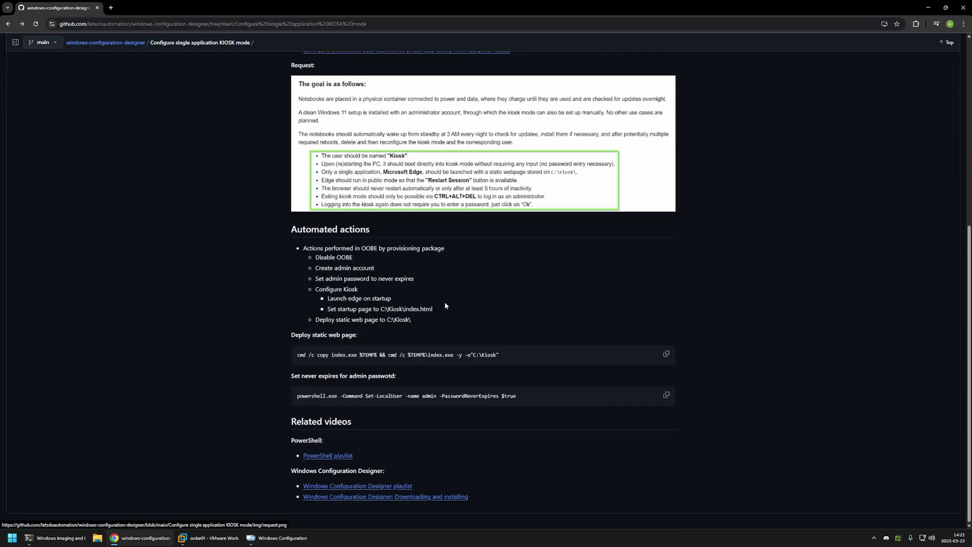
pyautogui.moveTo(411, 319); pyautogui.dragTo(302, 247)
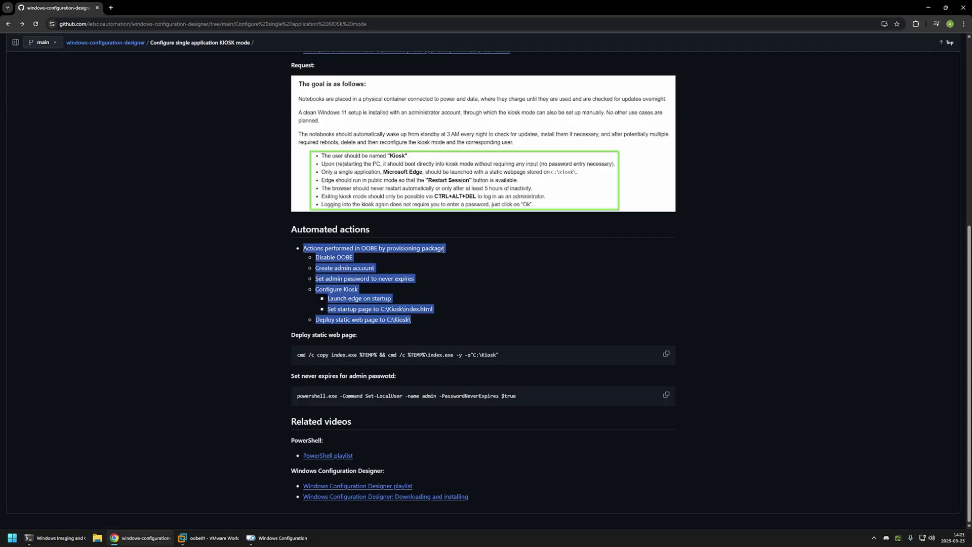
pyautogui.click(448, 249)
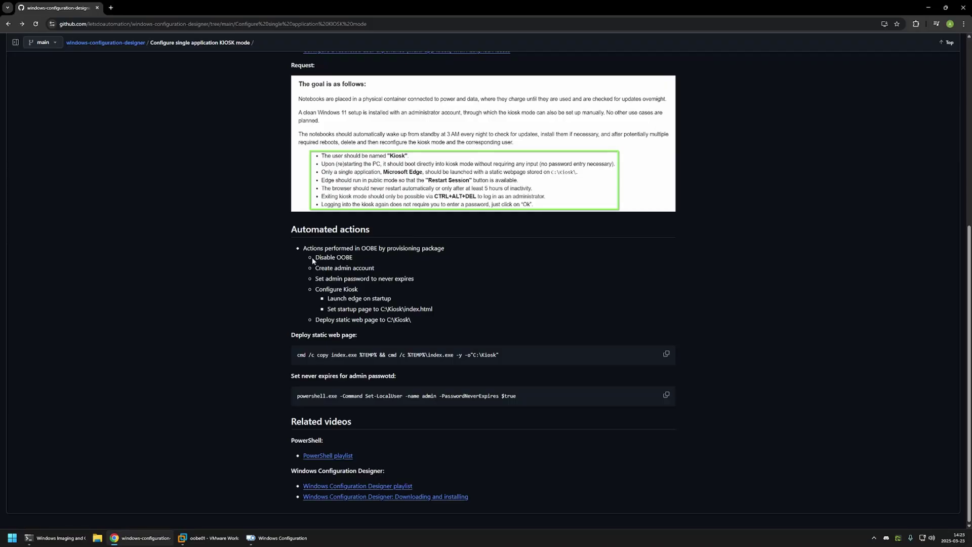
# Highlight the Disable OOBE, admin password never-expires and Configure Kiosk actions.
pyautogui.moveTo(313, 258); pyautogui.dragTo(370, 269)
pyautogui.moveTo(314, 278); pyautogui.dragTo(415, 278)
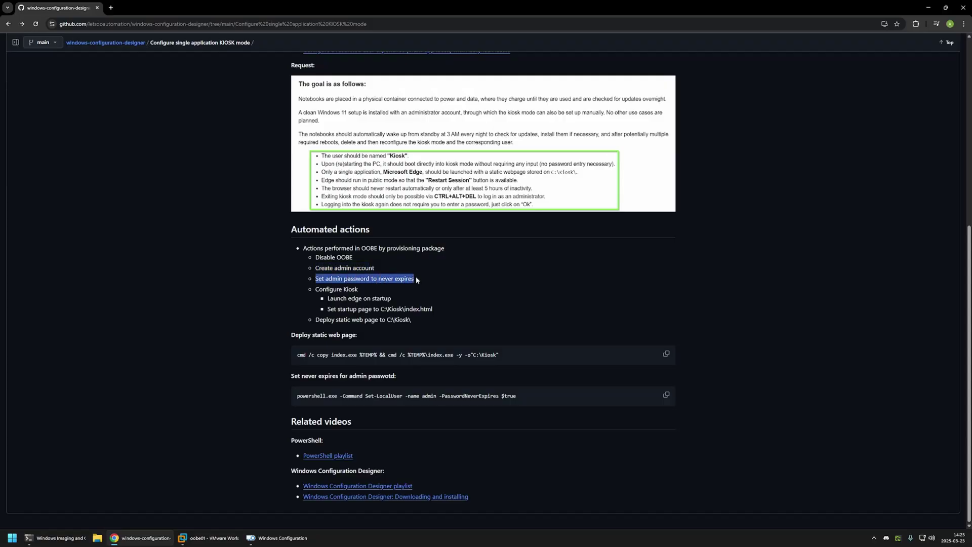
pyautogui.click(416, 279)
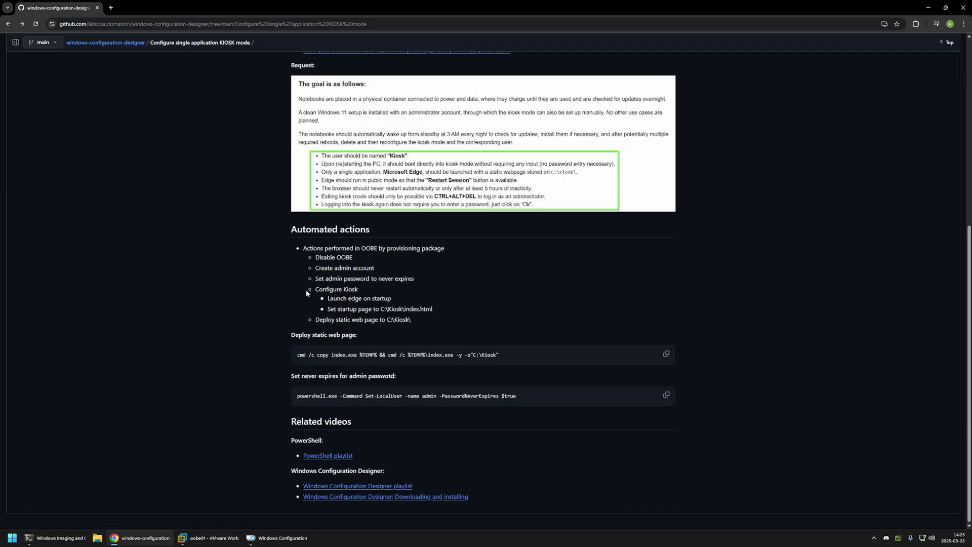
pyautogui.moveTo(315, 289); pyautogui.dragTo(359, 300)
pyautogui.click(365, 297)
# Highlight the startup path C:\Kiosk\index.html and the Deploy static web page action.
pyautogui.moveTo(384, 310); pyautogui.dragTo(434, 311)
pyautogui.click(434, 309)
pyautogui.moveTo(311, 321); pyautogui.dragTo(411, 320)
pyautogui.click(415, 317)
pyautogui.scroll(6, 398, 269)
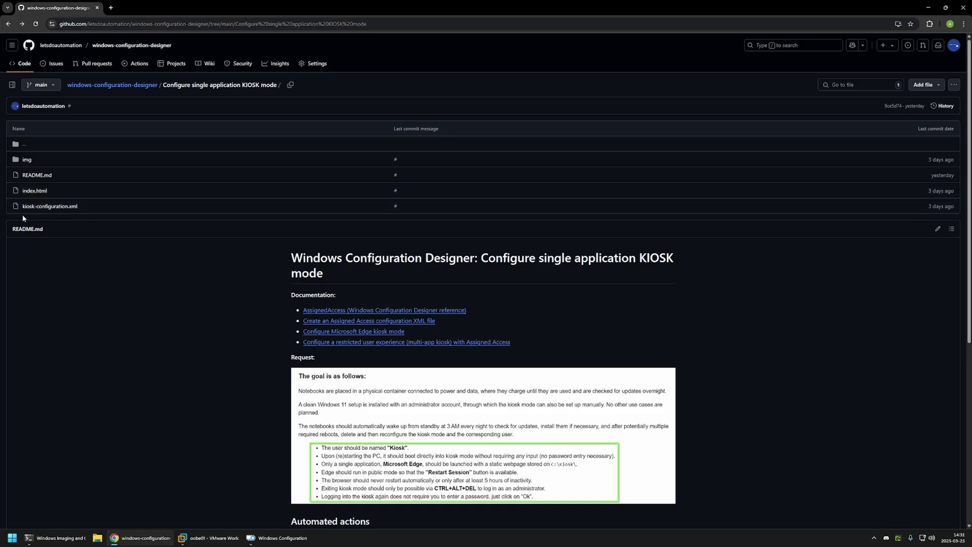
# Download the raw index.html file from a new tab and close that tab.
pyautogui.rightClick(41, 191)
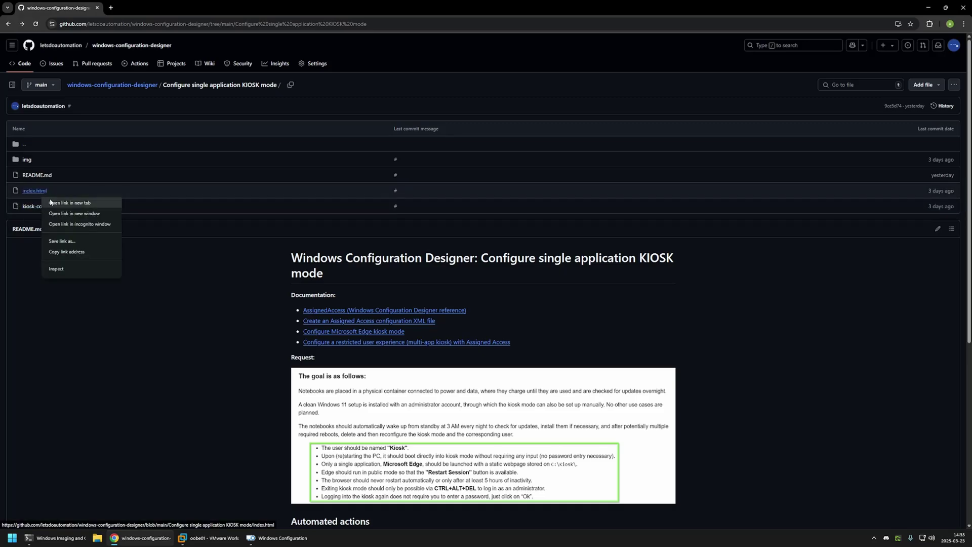
pyautogui.click(71, 199)
pyautogui.click(132, 8)
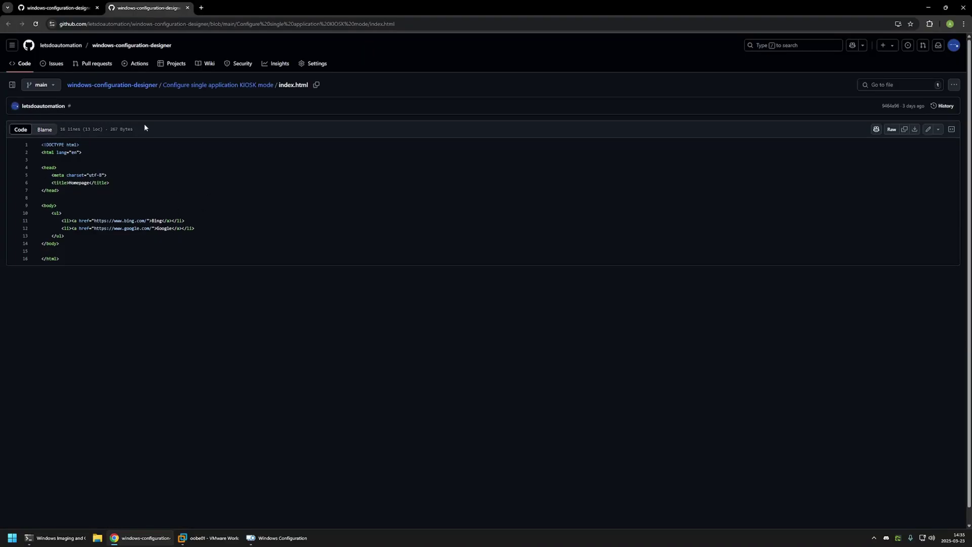
pyautogui.click(916, 132)
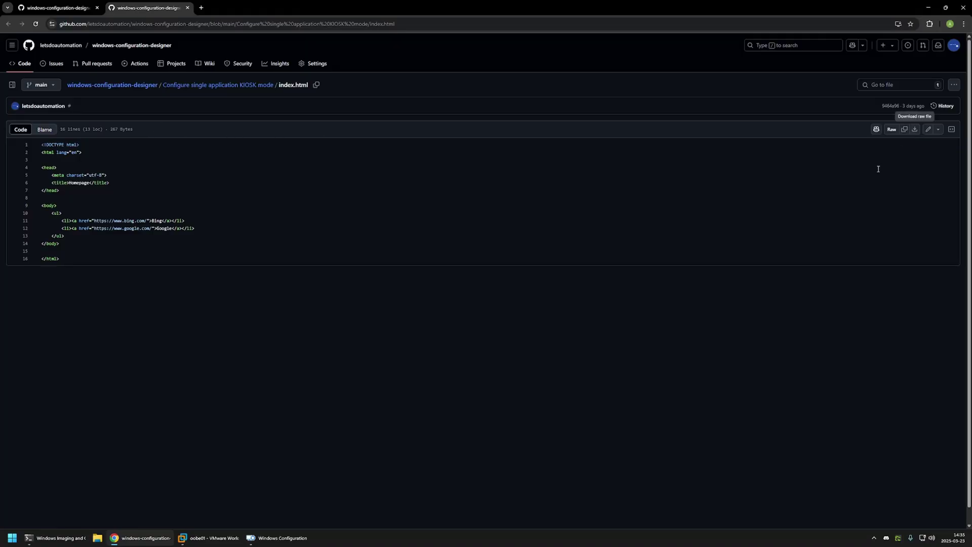
pyautogui.click(188, 8)
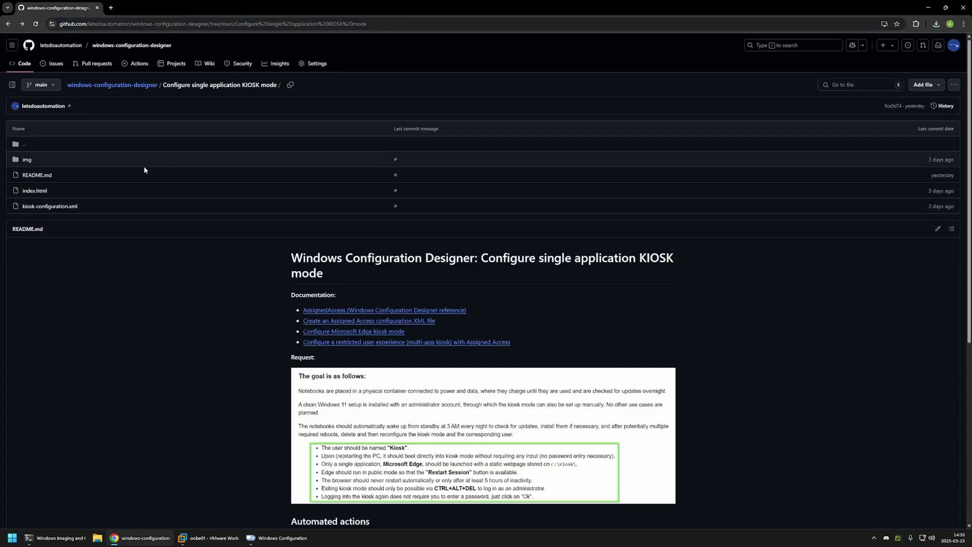
pyautogui.rightClick(43, 207)
# Open kiosk-configuration.xml and review its Profile block, msedge.exe path and --kiosk C:\Kiosk\index.html argument.
pyautogui.click(46, 218)
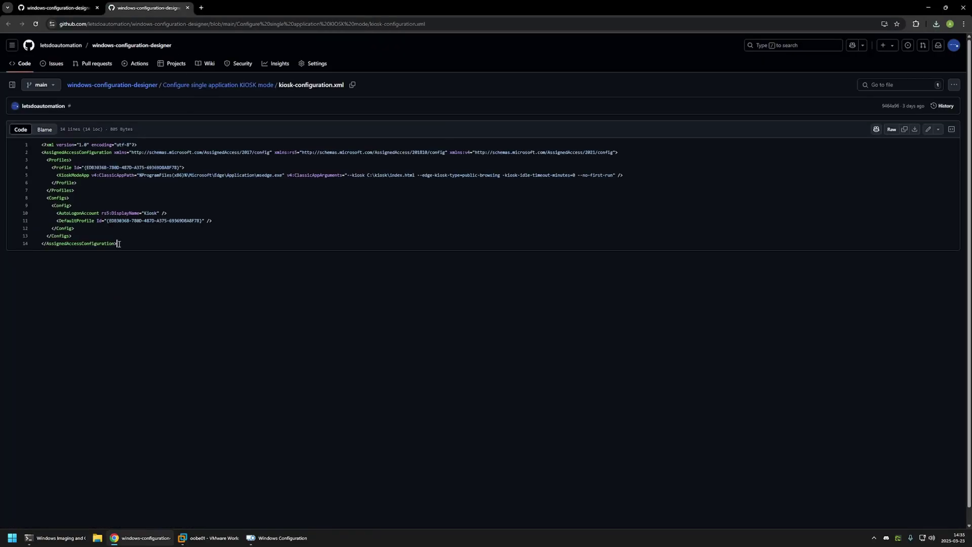
pyautogui.moveTo(78, 188); pyautogui.dragTo(21, 169)
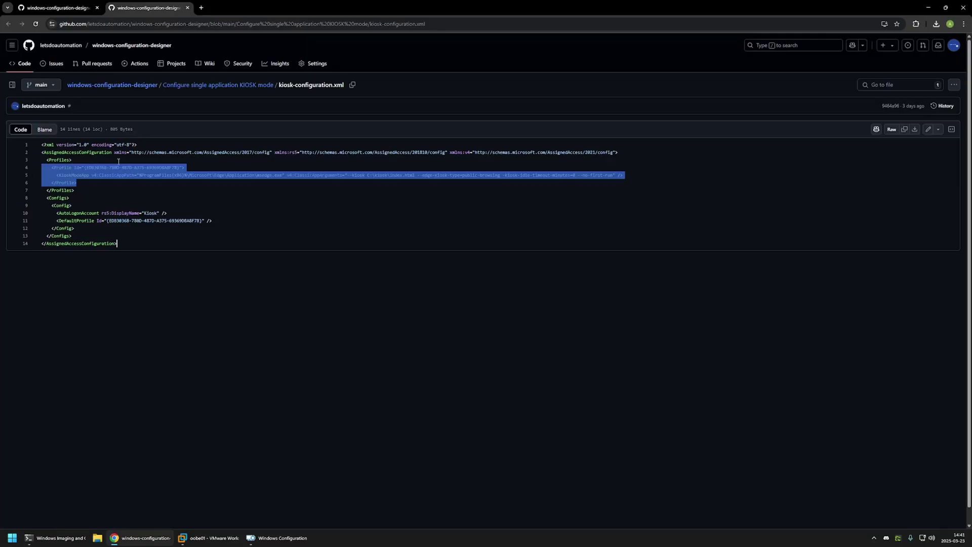
pyautogui.click(201, 189)
pyautogui.moveTo(257, 178); pyautogui.dragTo(282, 179)
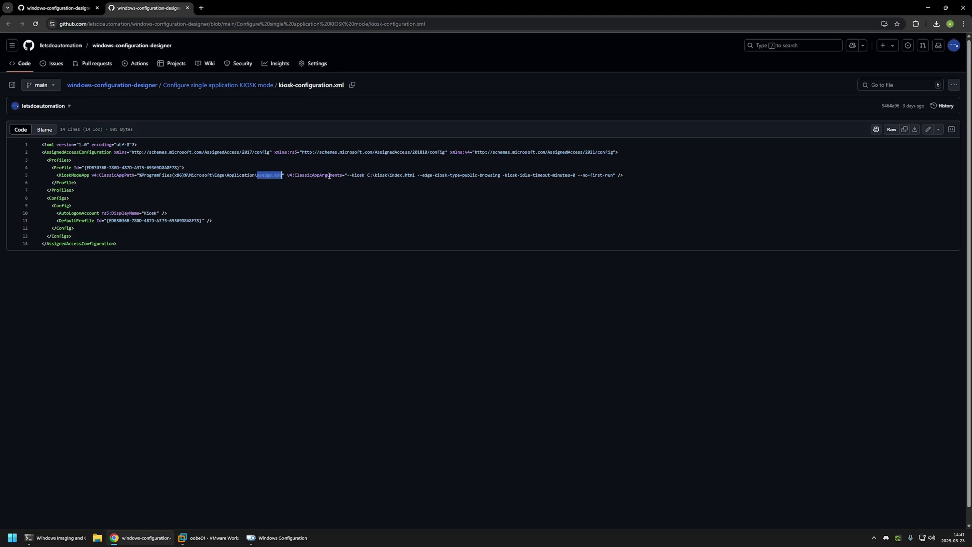
pyautogui.moveTo(349, 175); pyautogui.dragTo(616, 175)
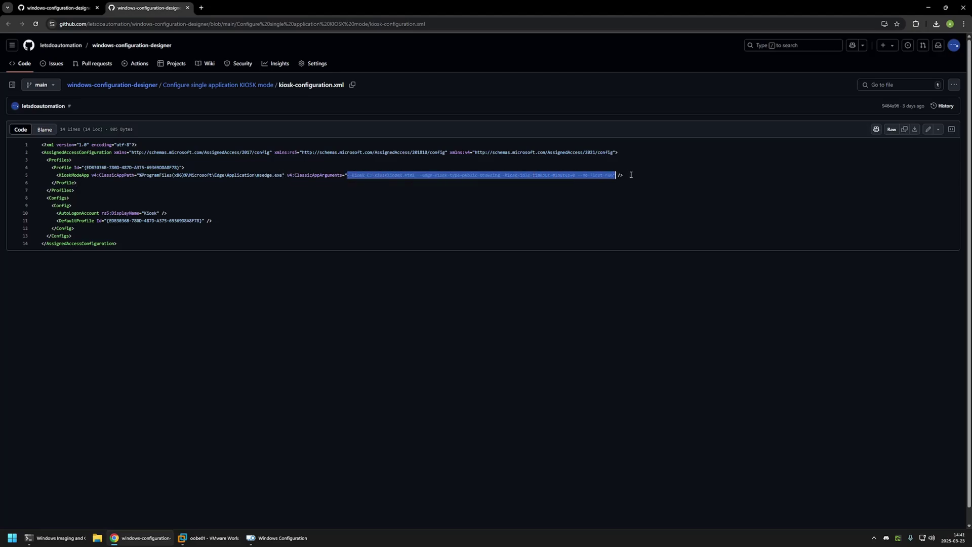
pyautogui.click(630, 175)
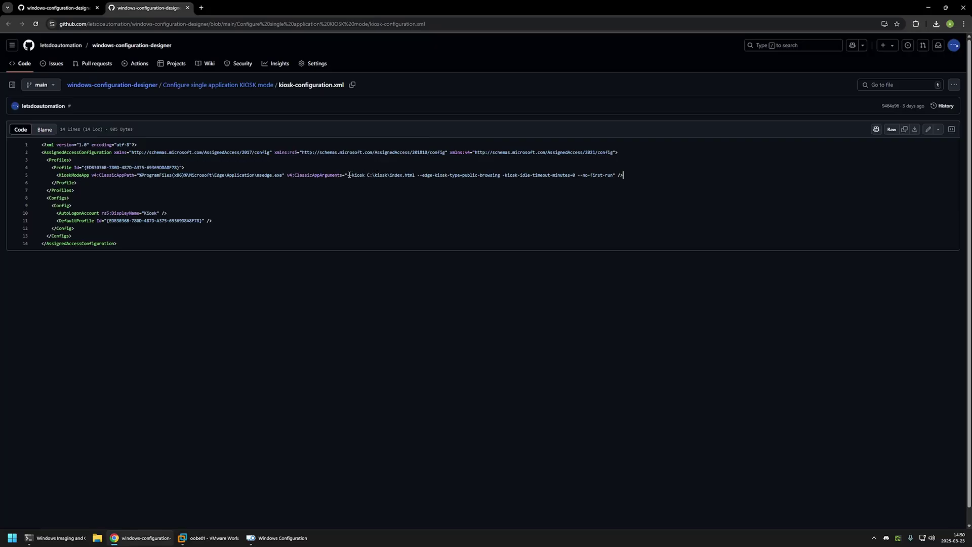
pyautogui.moveTo(348, 175)
pyautogui.mouseDown()
pyautogui.moveTo(414, 174)
pyautogui.moveTo(368, 173)
pyautogui.mouseUp()
pyautogui.click(414, 174)
# Review the public-browsing, idle-timeout-minutes=0 and --no-first-run kiosk options.
pyautogui.moveTo(460, 176); pyautogui.dragTo(498, 175)
pyautogui.moveTo(520, 176); pyautogui.dragTo(576, 176)
pyautogui.moveTo(580, 174); pyautogui.dragTo(618, 175)
pyautogui.click(616, 176)
pyautogui.moveTo(413, 175); pyautogui.dragTo(593, 175)
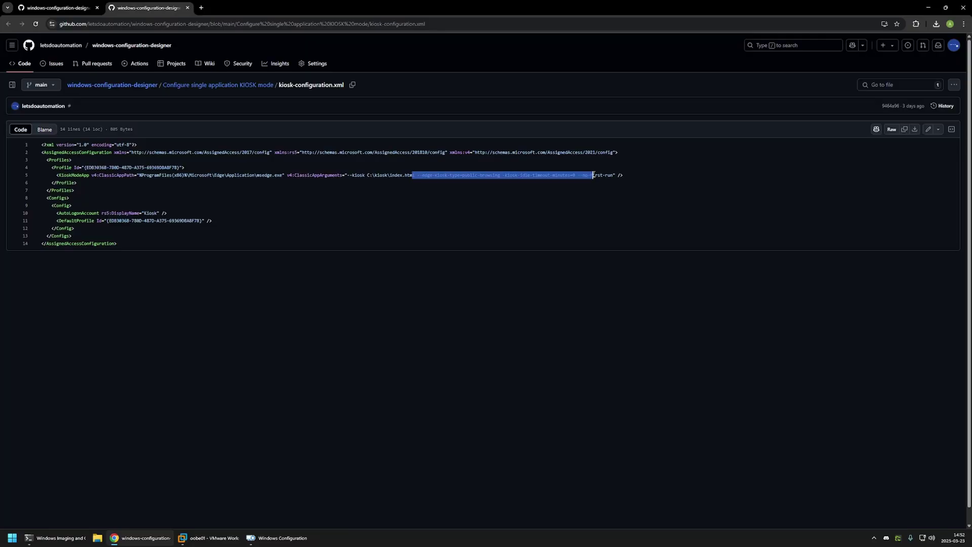
# Check the folder page's four documentation links, then return to the kiosk-configuration.xml tab.
pyautogui.click(238, 84)
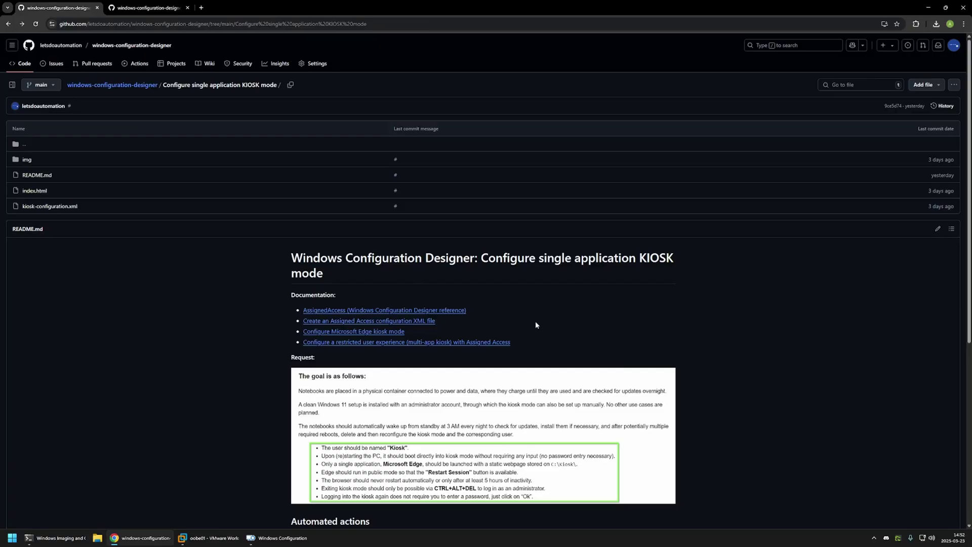
pyautogui.moveTo(512, 344); pyautogui.dragTo(468, 310)
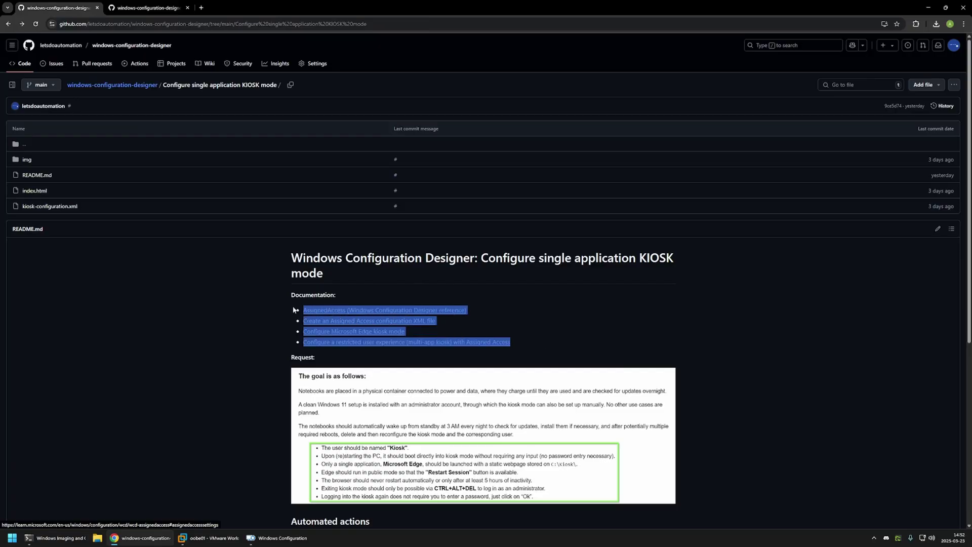
pyautogui.click(469, 310)
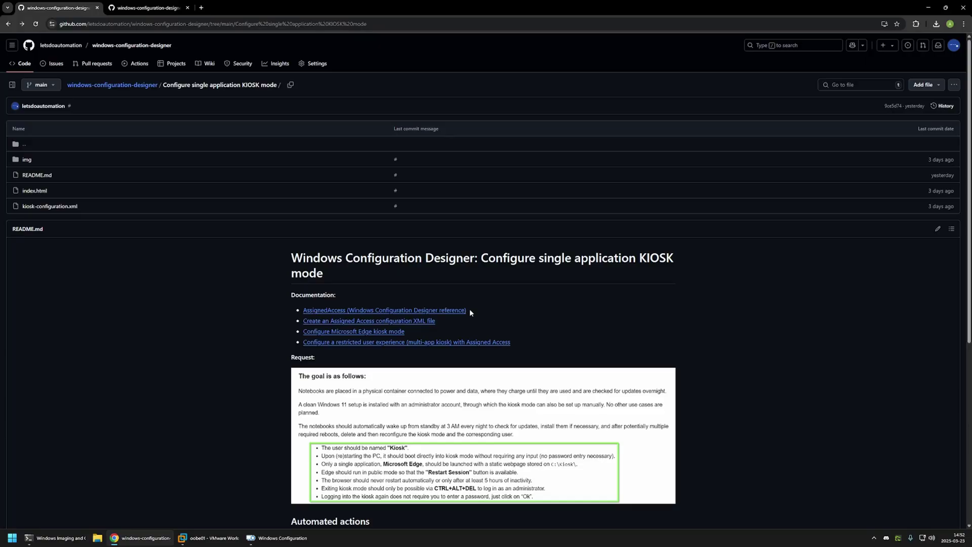
pyautogui.click(149, 8)
pyautogui.click(629, 175)
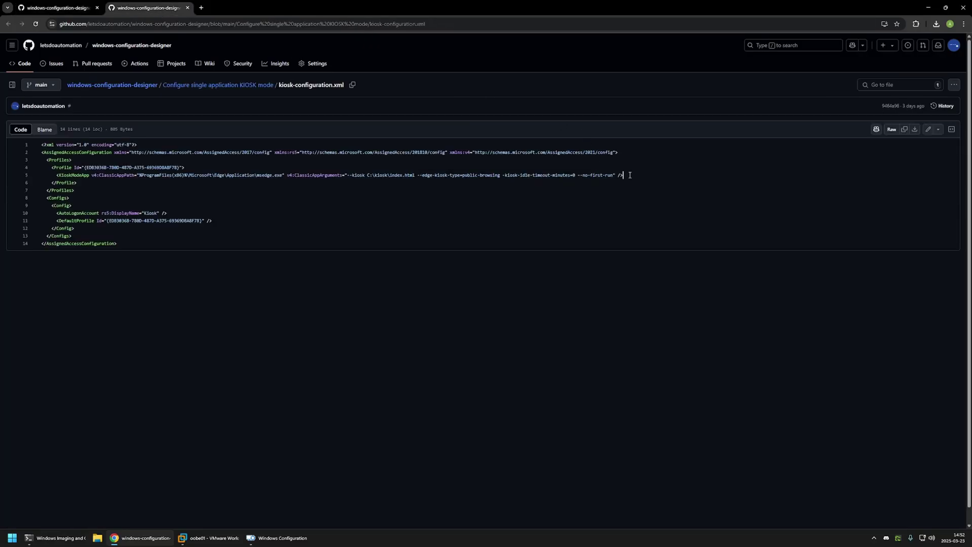
# Download the raw kiosk-configuration.xml and open the Downloads folder.
pyautogui.click(915, 134)
pyautogui.rightClick(98, 538)
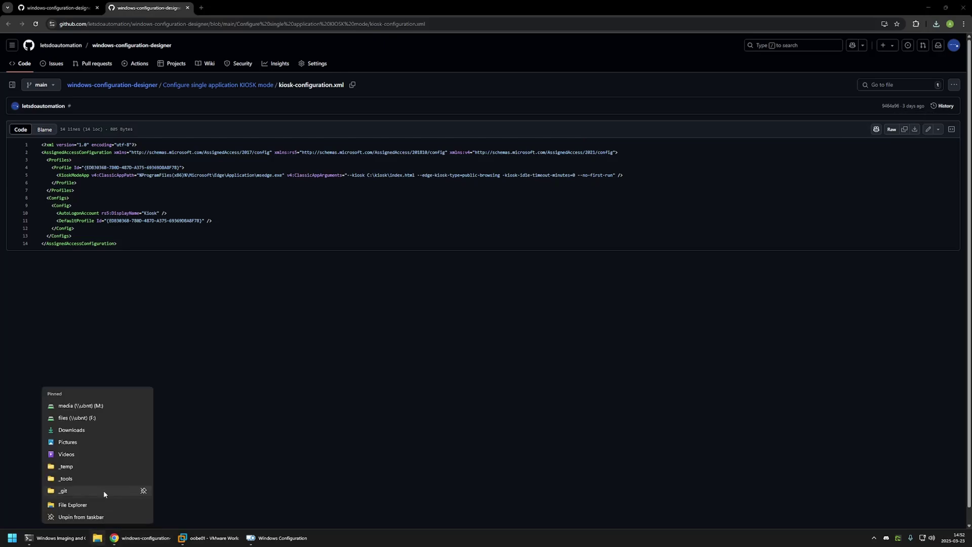
pyautogui.click(93, 429)
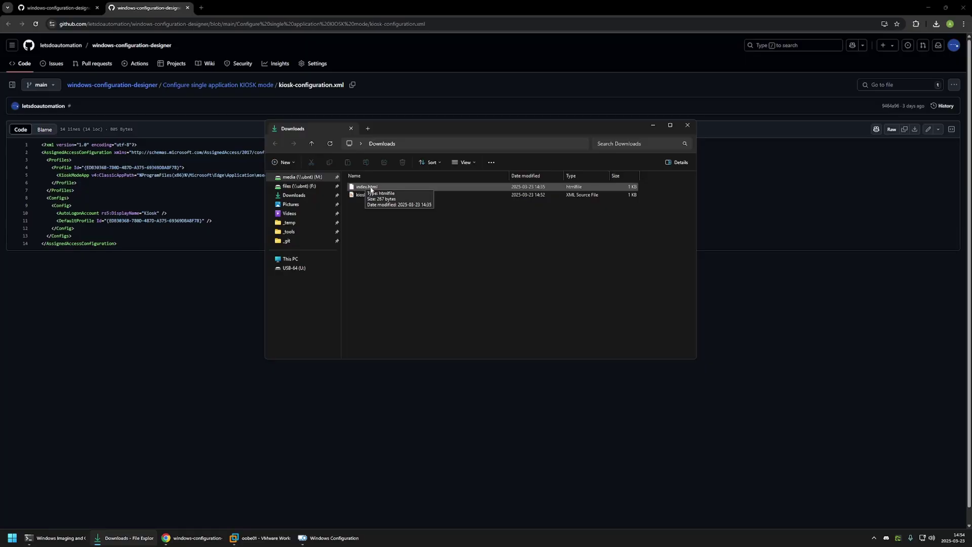
# Pack index.html into a self-extracting 7-Zip archive, index.exe.
pyautogui.rightClick(367, 188)
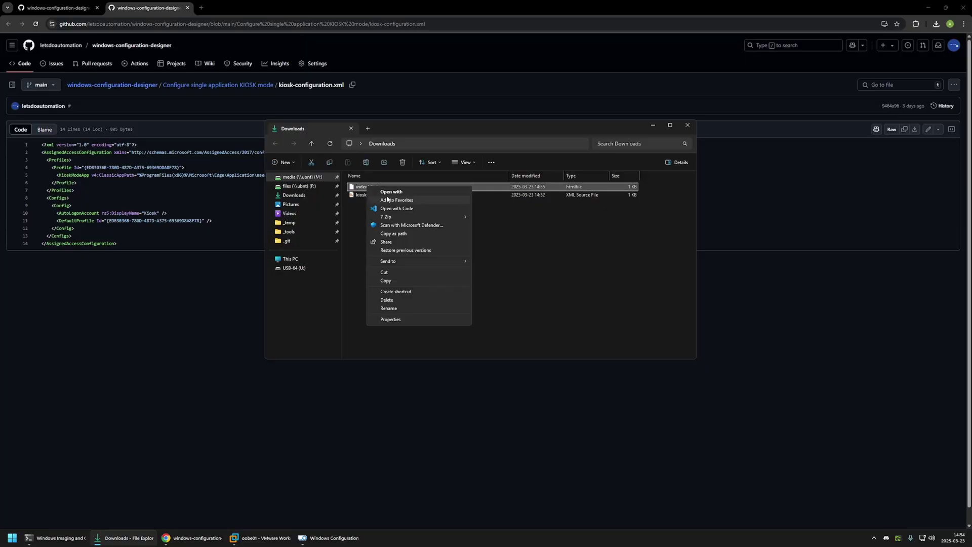
pyautogui.moveTo(413, 217)
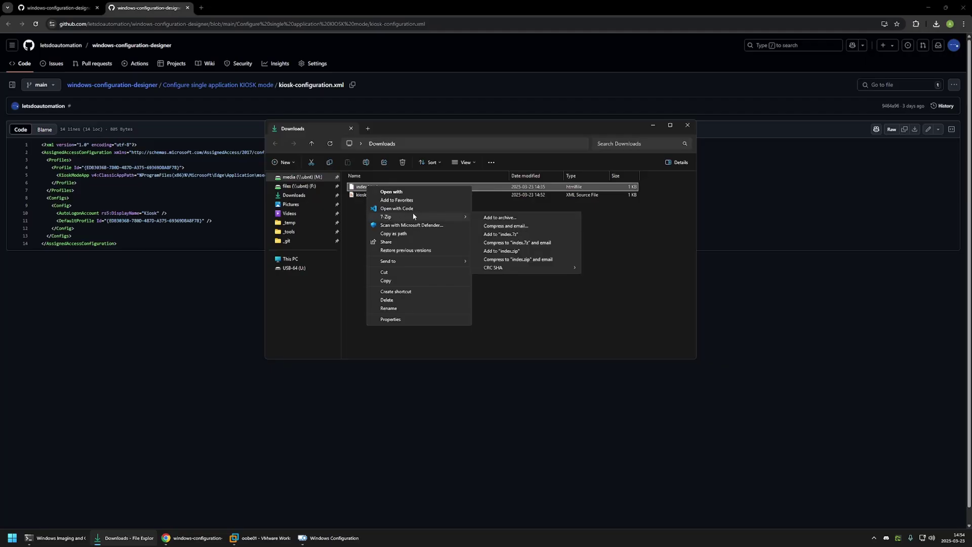
pyautogui.click(520, 217)
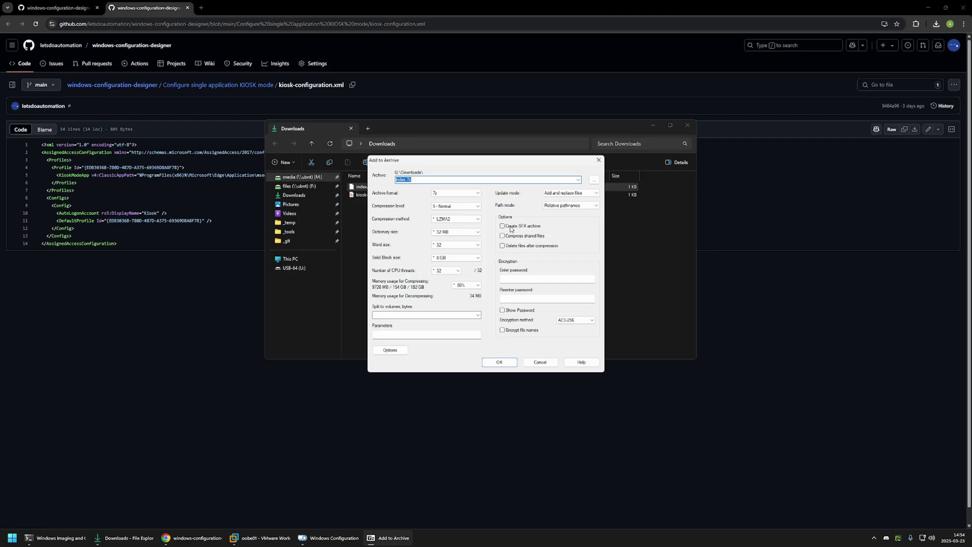
pyautogui.click(497, 361)
# Delete the original index.html, keeping index.exe and kiosk-configuration.xml.
pyautogui.click(360, 202)
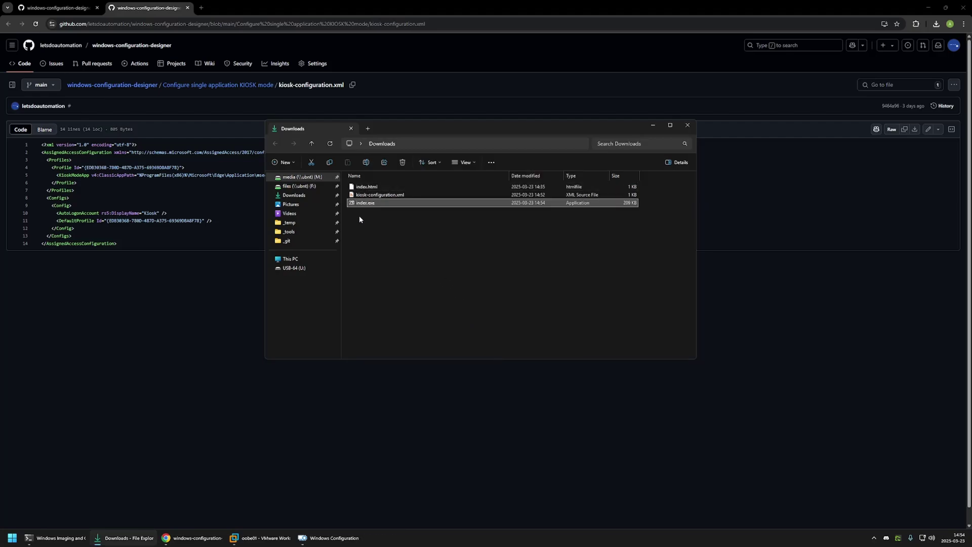
pyautogui.hotkey('shift', 'Up')
pyautogui.hotkey('shift', 'Up')
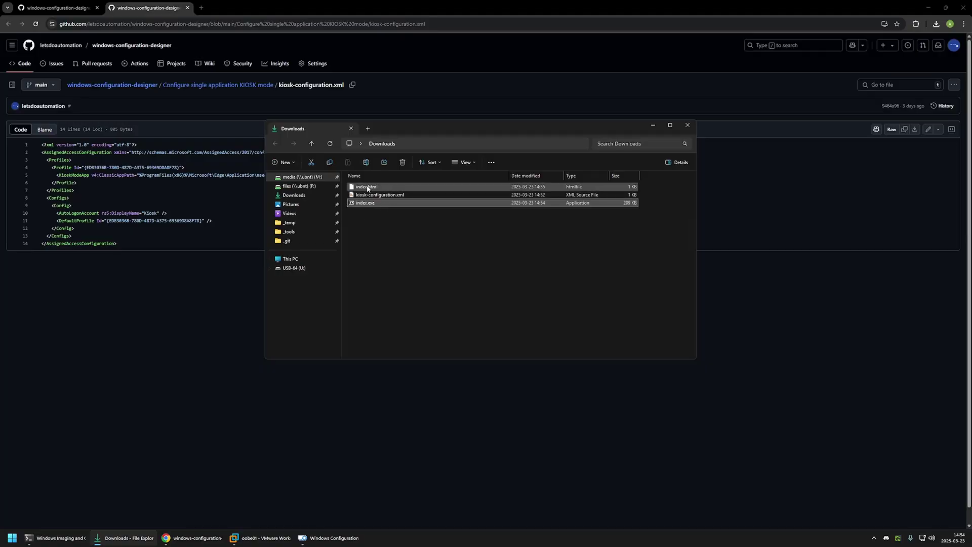
pyautogui.keyDown('ctrl'); pyautogui.click(386, 202); pyautogui.keyUp('ctrl')
pyautogui.keyDown('ctrl'); pyautogui.click(384, 195); pyautogui.keyUp('ctrl')
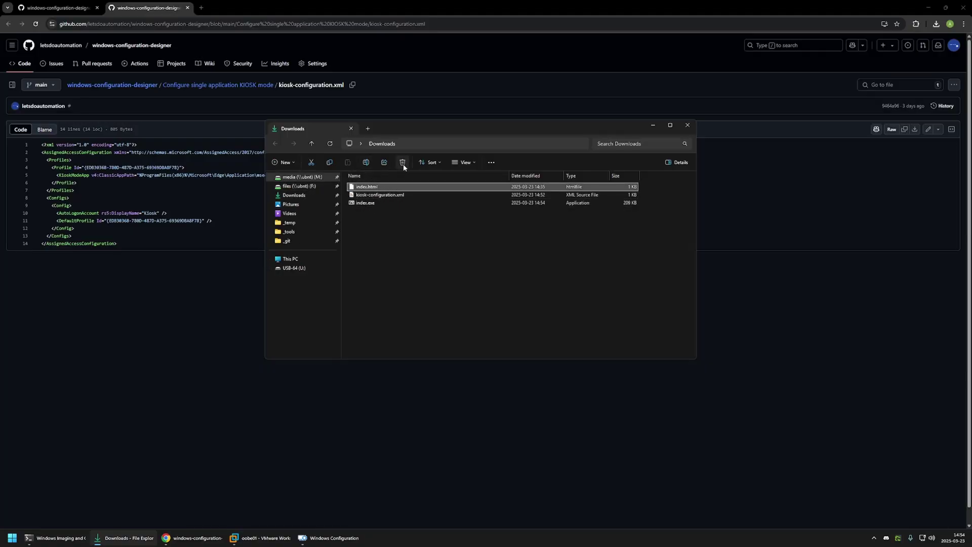
pyautogui.click(403, 162)
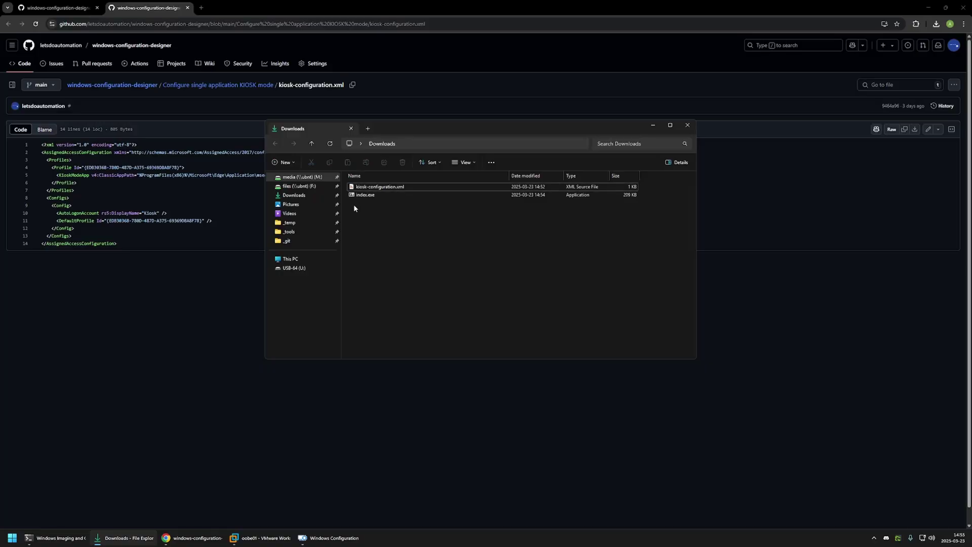
pyautogui.click(326, 538)
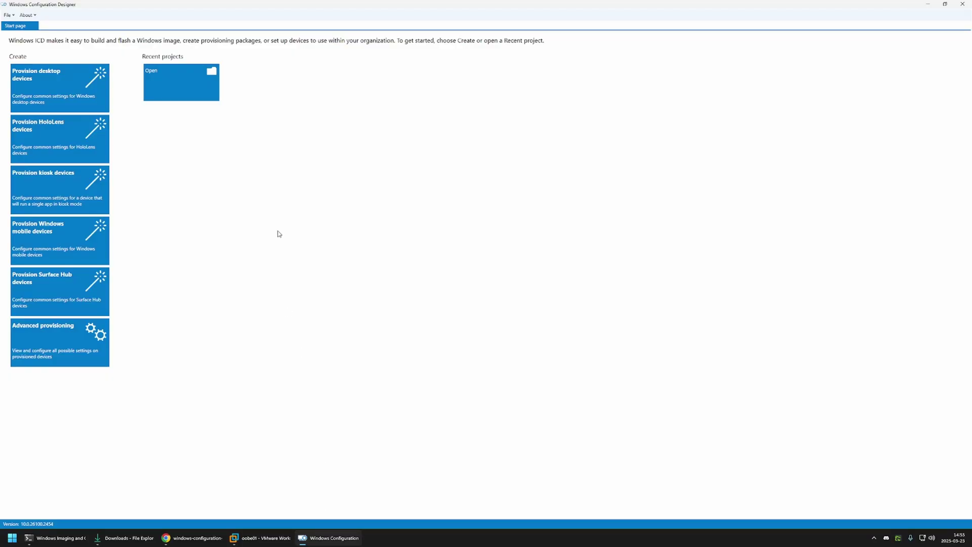
# Create a new provisioning project called 'package' for All Windows desktop editions, with no package imported.
pyautogui.click(8, 14)
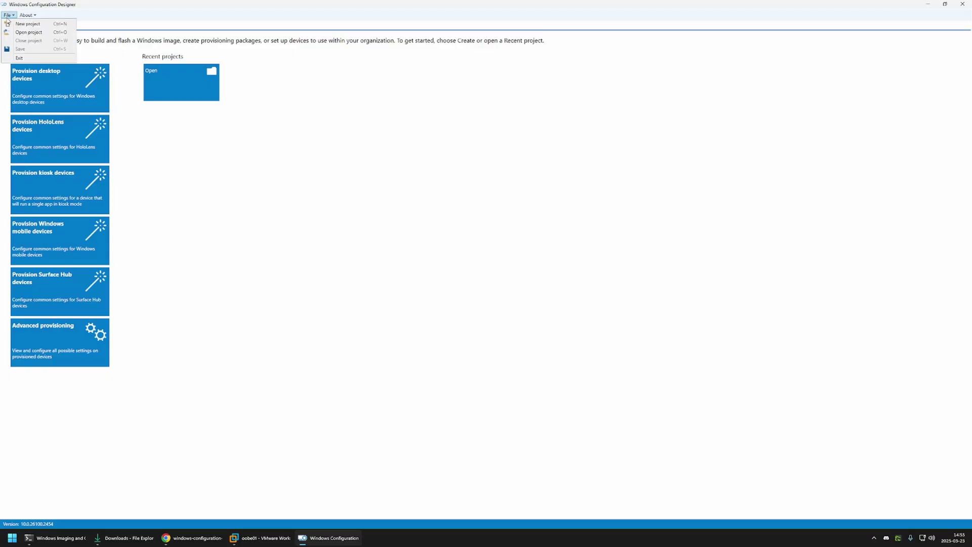
pyautogui.click(20, 22)
pyautogui.write('package')
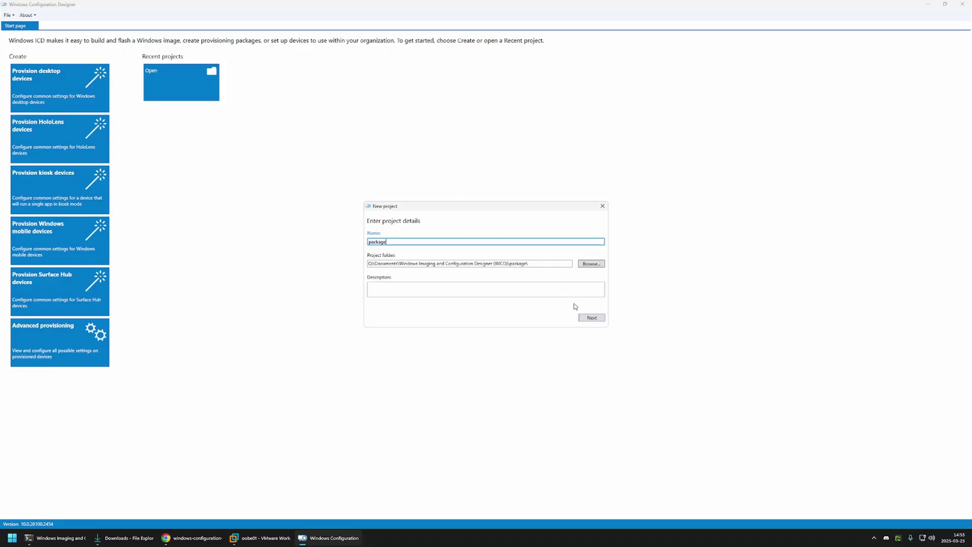
pyautogui.click(589, 318)
pyautogui.click(590, 318)
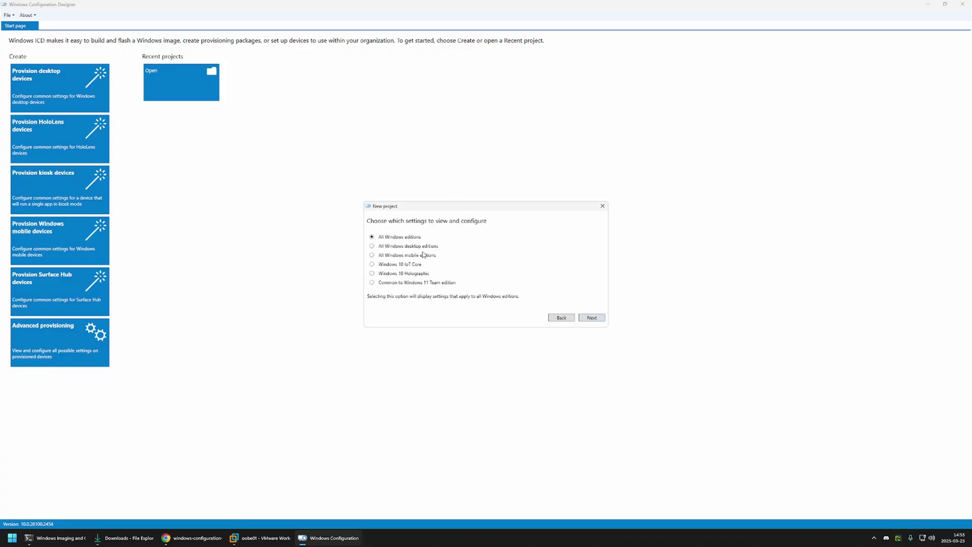
pyautogui.click(401, 247)
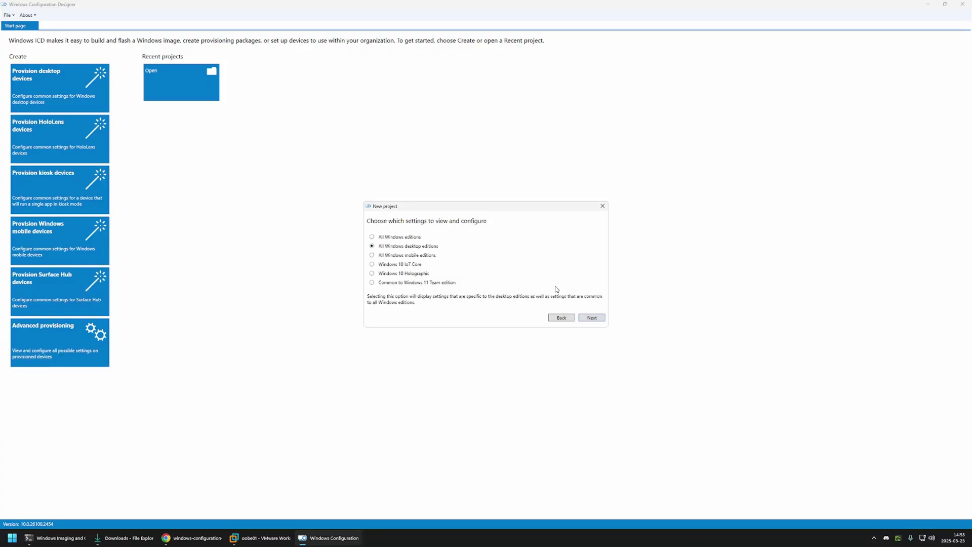
pyautogui.click(592, 318)
pyautogui.click(593, 318)
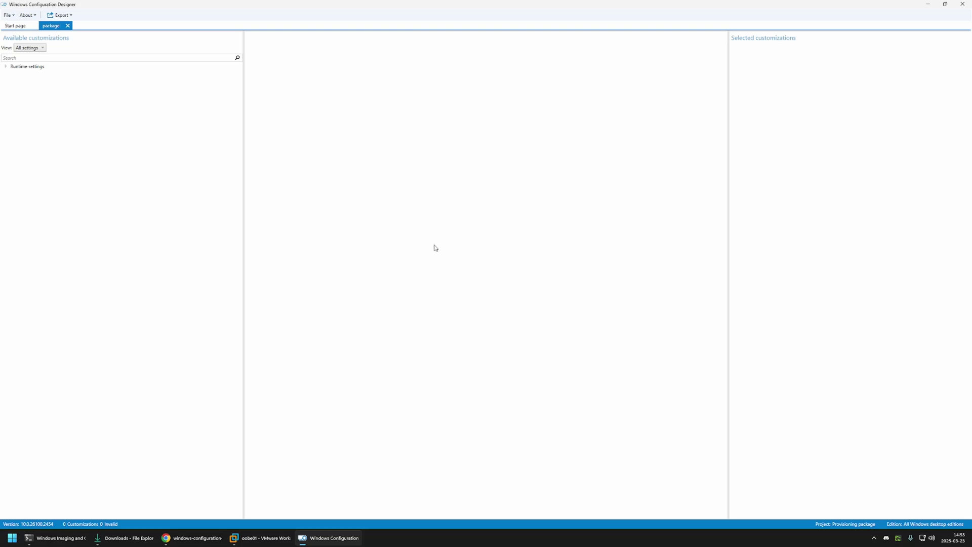
# Under Runtime settings > OOBE > Desktop, set HideOobe to TRUE.
pyautogui.click(5, 66)
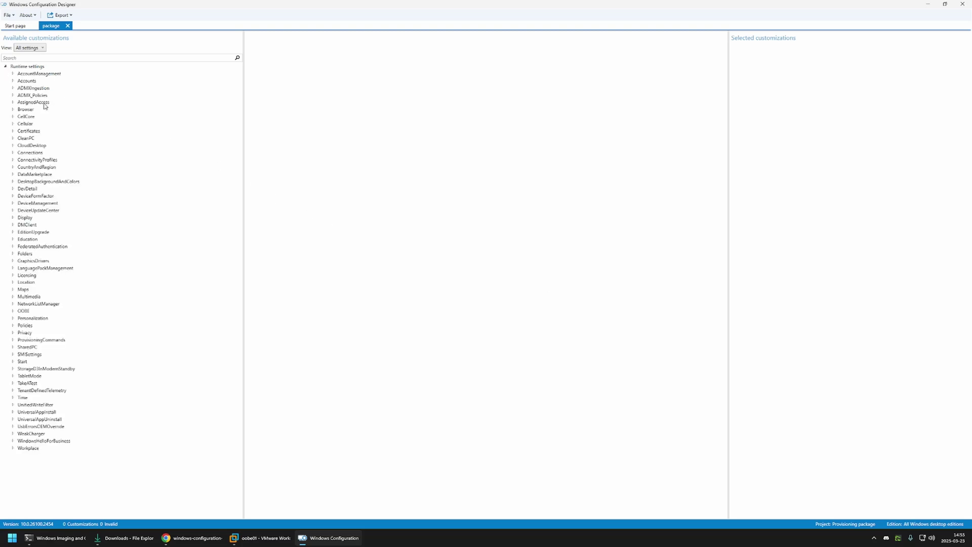
pyautogui.doubleClick(26, 311)
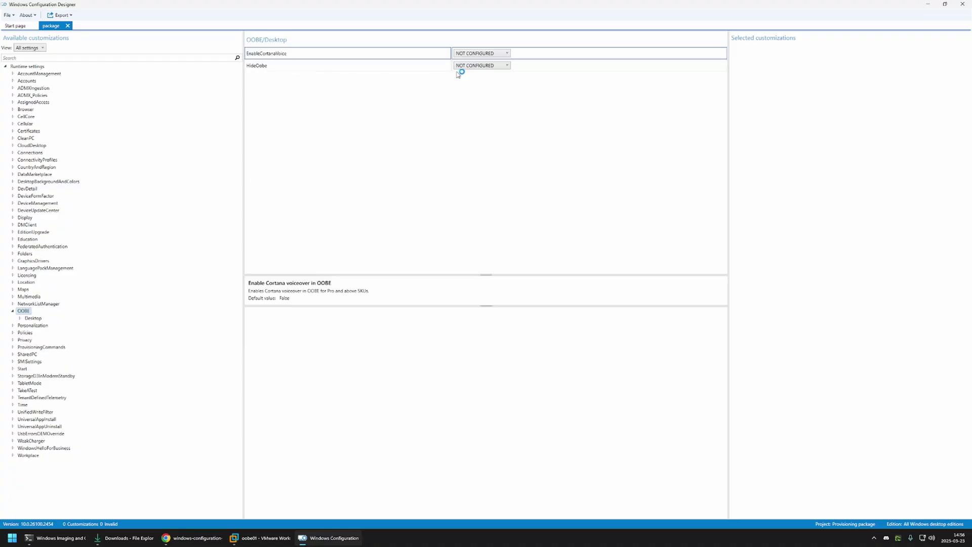
pyautogui.click(458, 68)
pyautogui.click(466, 87)
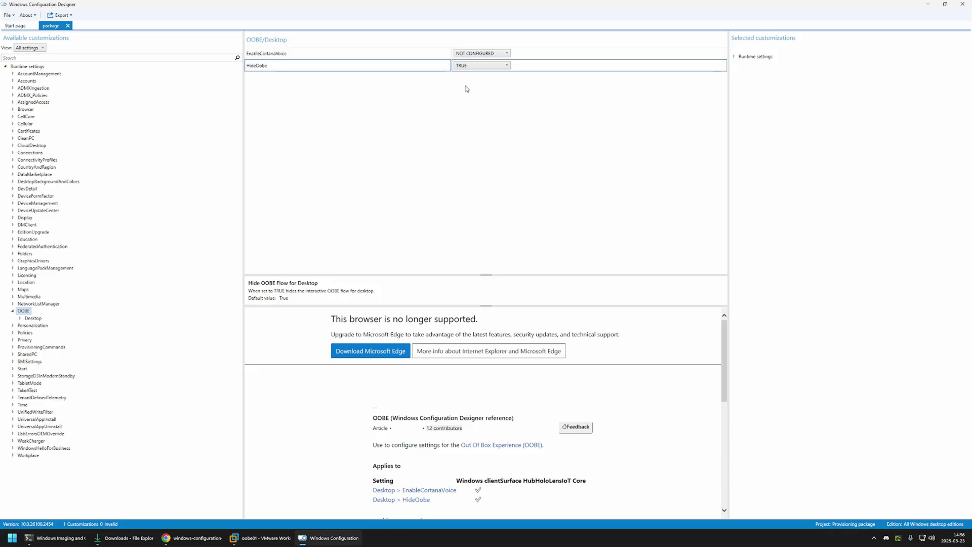
# Add a local user account named 'admin' under Accounts > Users.
pyautogui.click(13, 81)
pyautogui.click(31, 102)
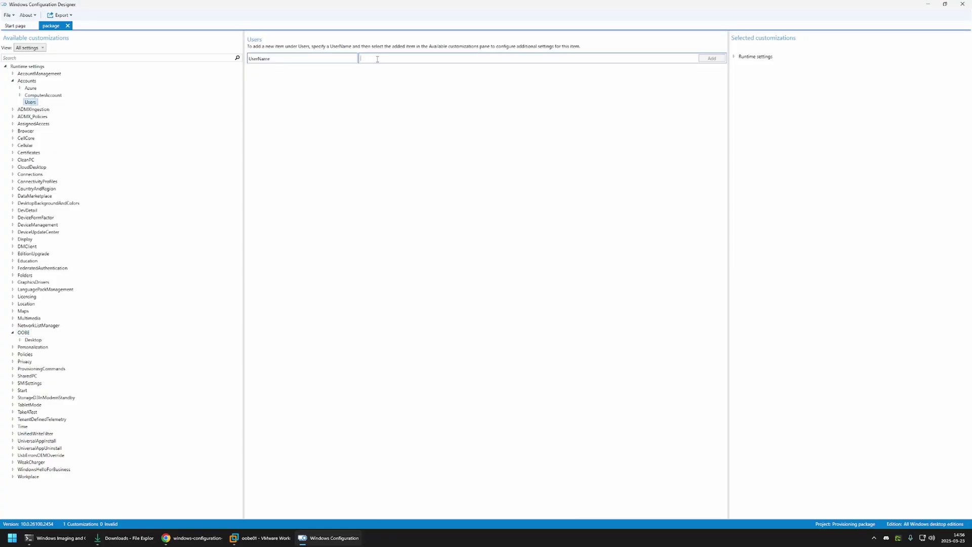
pyautogui.write('admin')
pyautogui.click(712, 58)
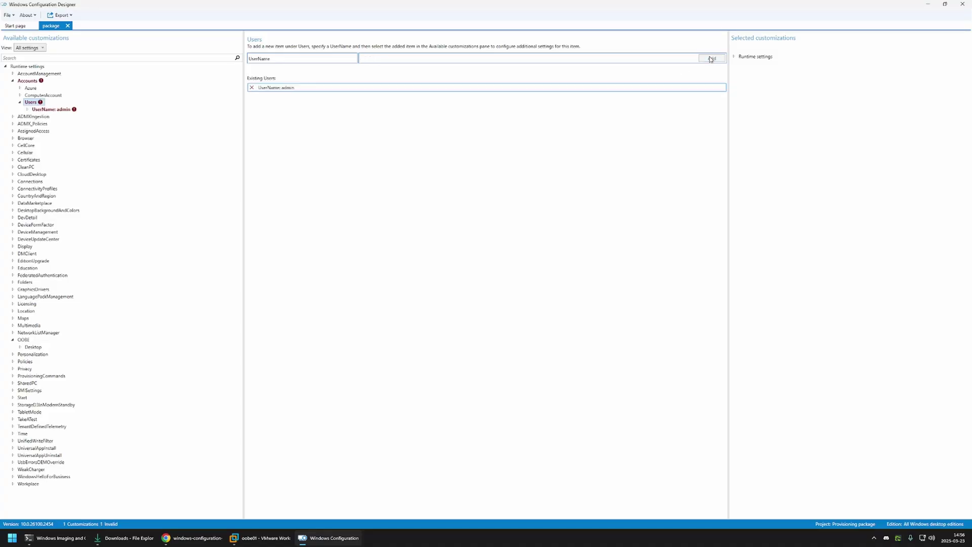
pyautogui.click(56, 110)
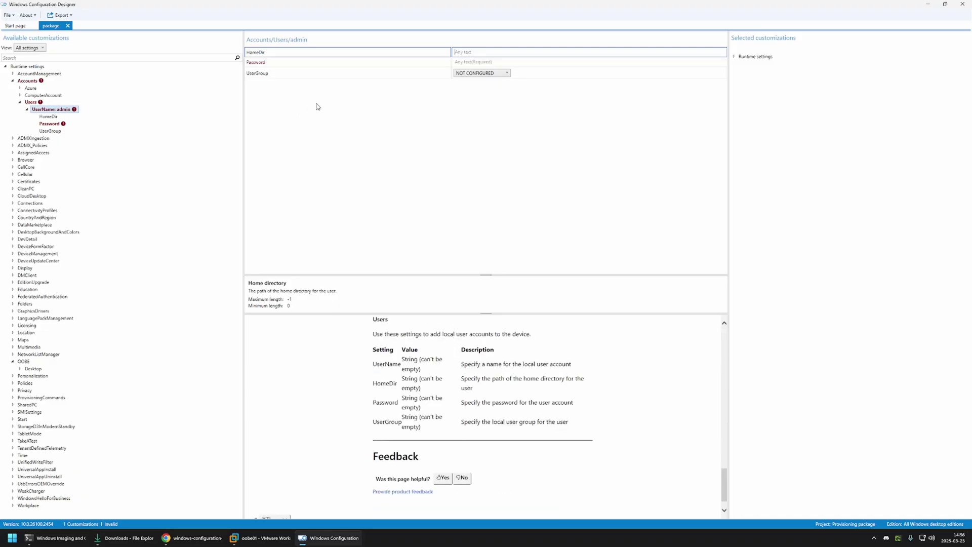
# Give the admin account a password and set its UserGroup to Administrators.
pyautogui.click(483, 62)
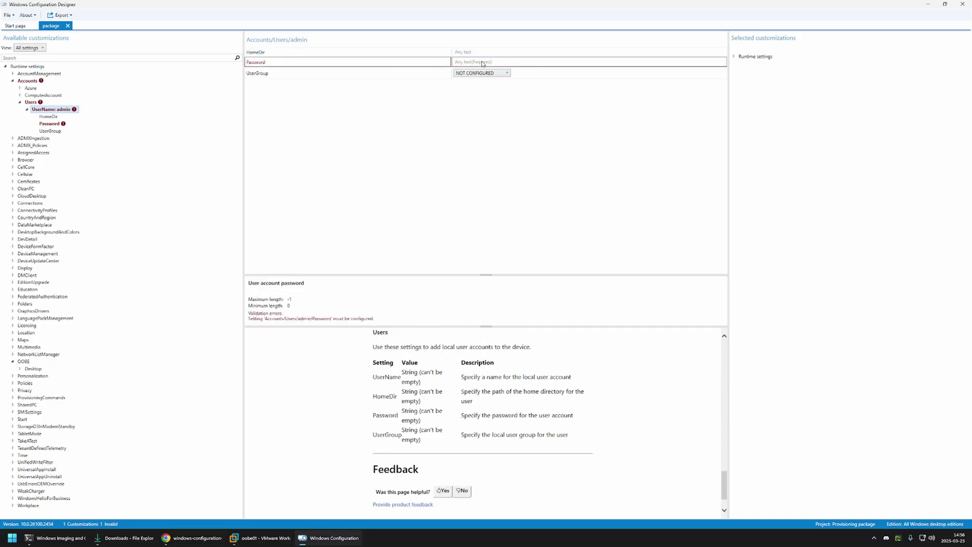
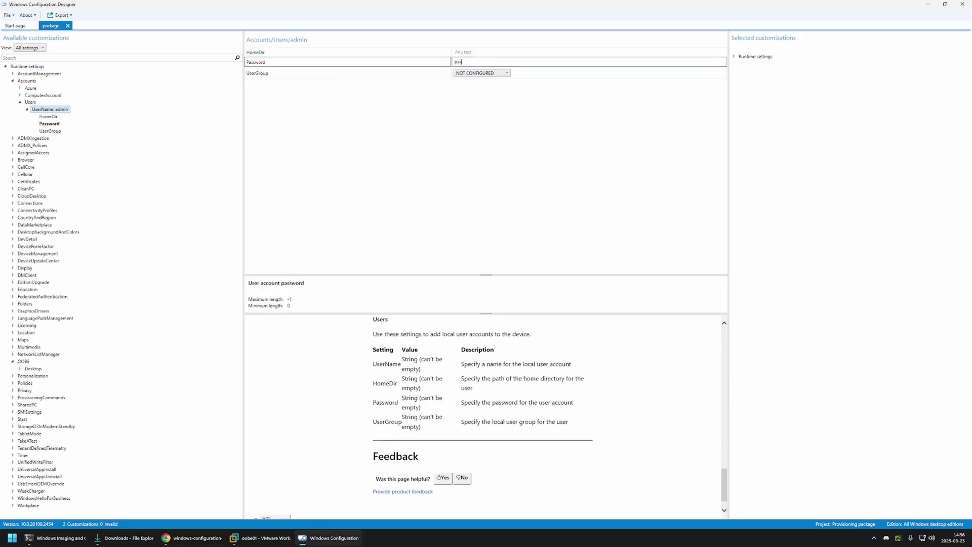
pyautogui.click(476, 74)
pyautogui.click(476, 94)
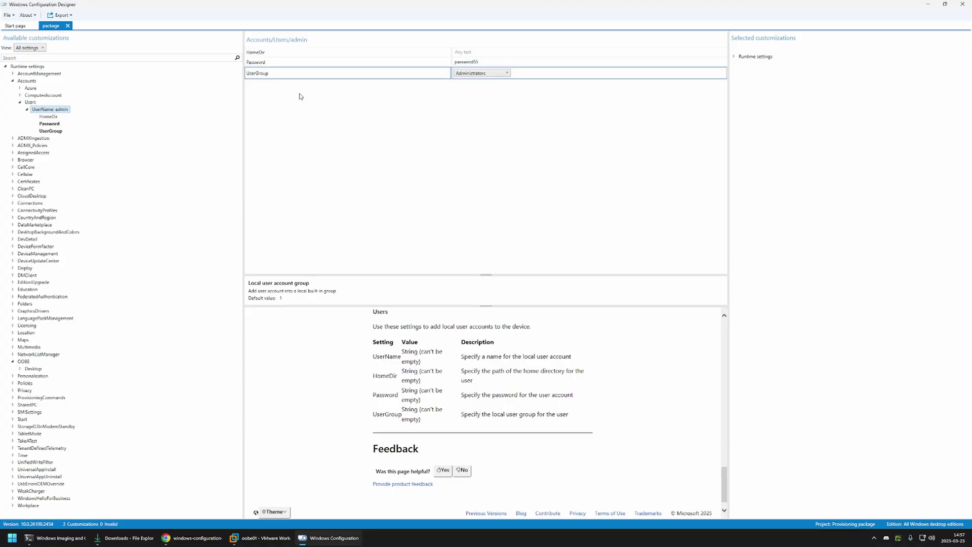
pyautogui.click(13, 153)
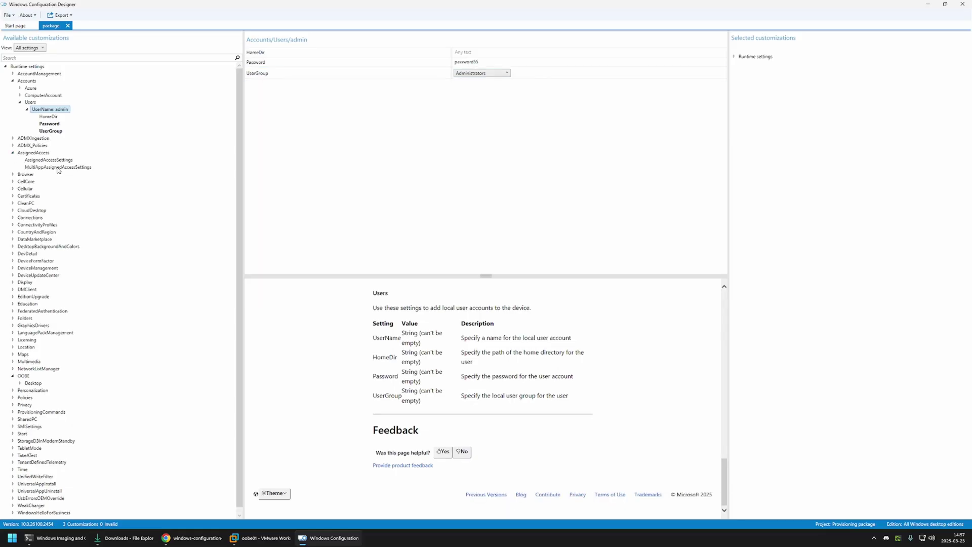
# Set AssignedAccess MultiAppAssignedAccessSettings to kiosk-configuration.xml from the Downloads folder.
pyautogui.click(58, 168)
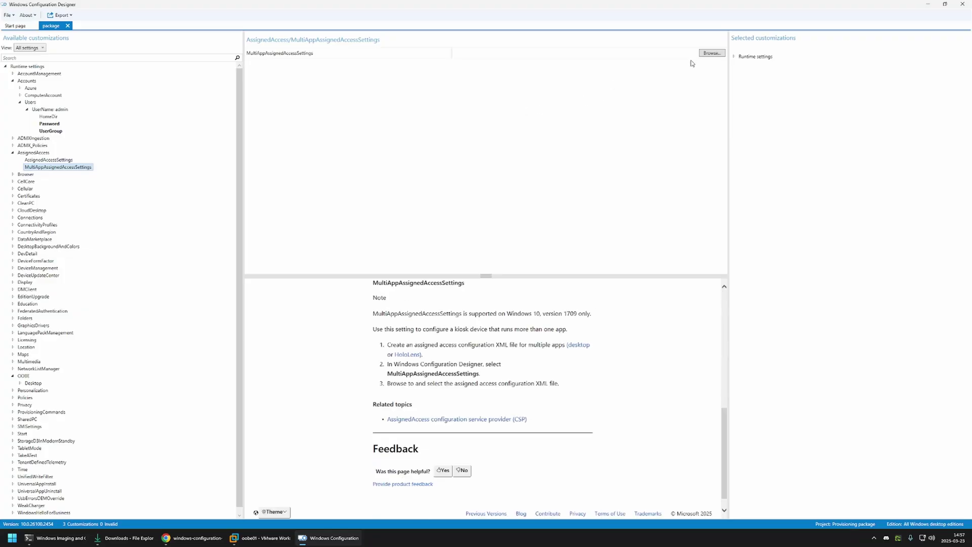
pyautogui.click(712, 53)
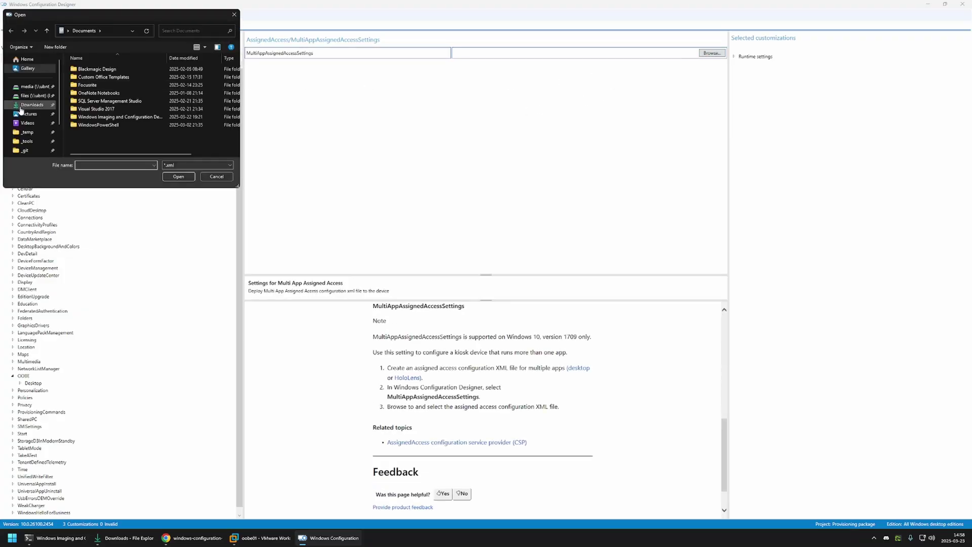
pyautogui.click(20, 107)
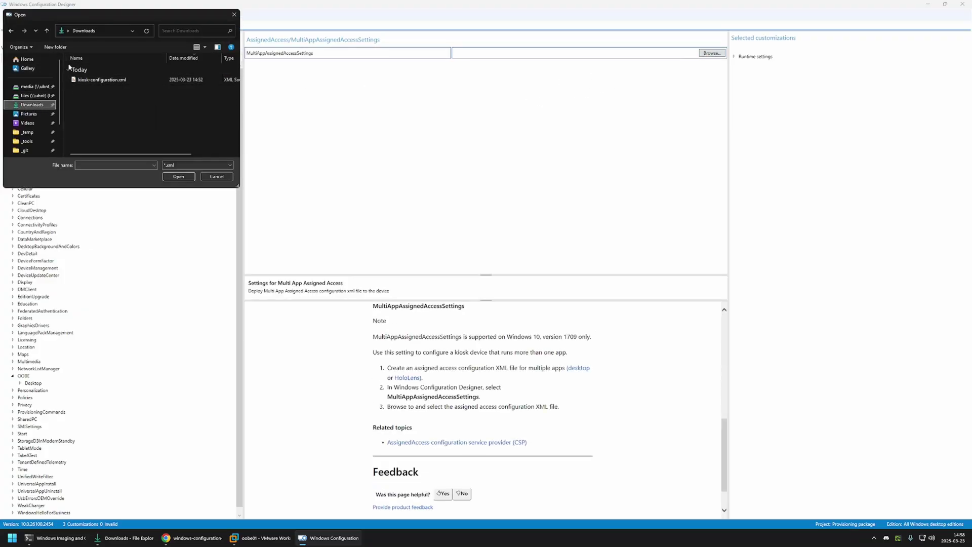
pyautogui.click(117, 80)
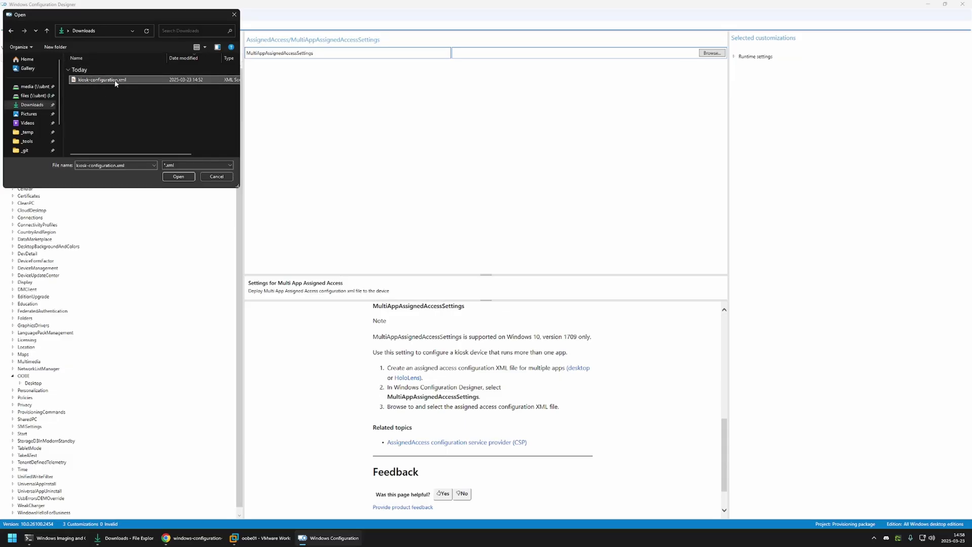
pyautogui.click(179, 176)
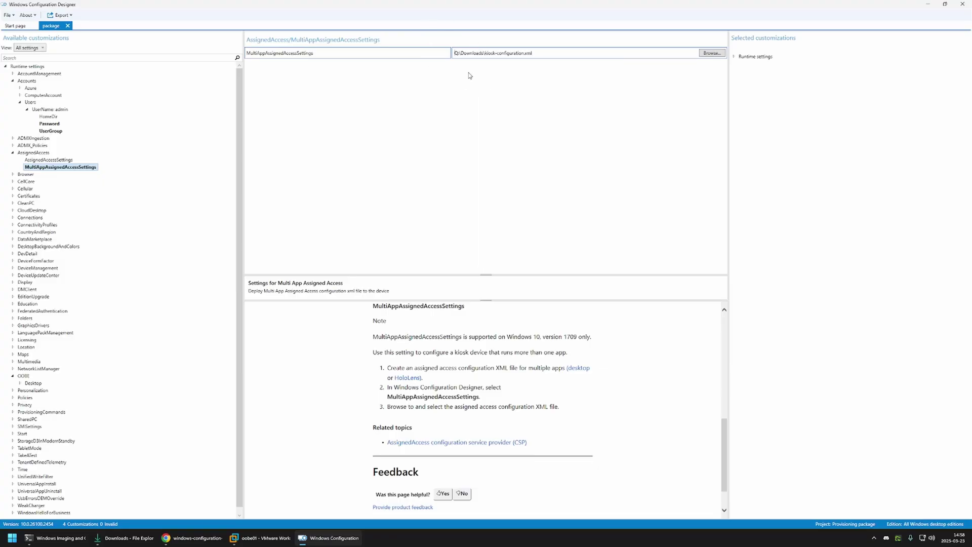
pyautogui.click(13, 413)
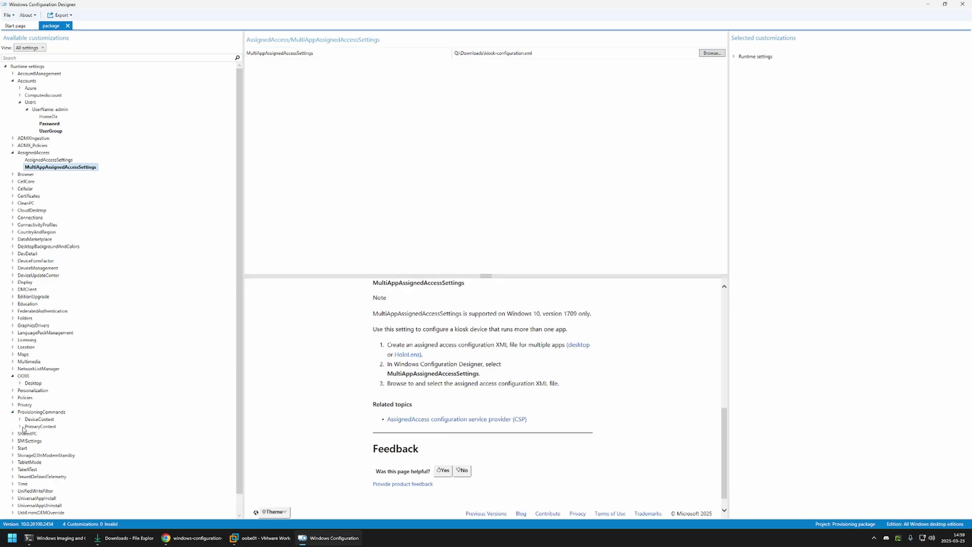
# Add a PrimaryContext provisioning command named 'webpage'.
pyautogui.click(20, 426)
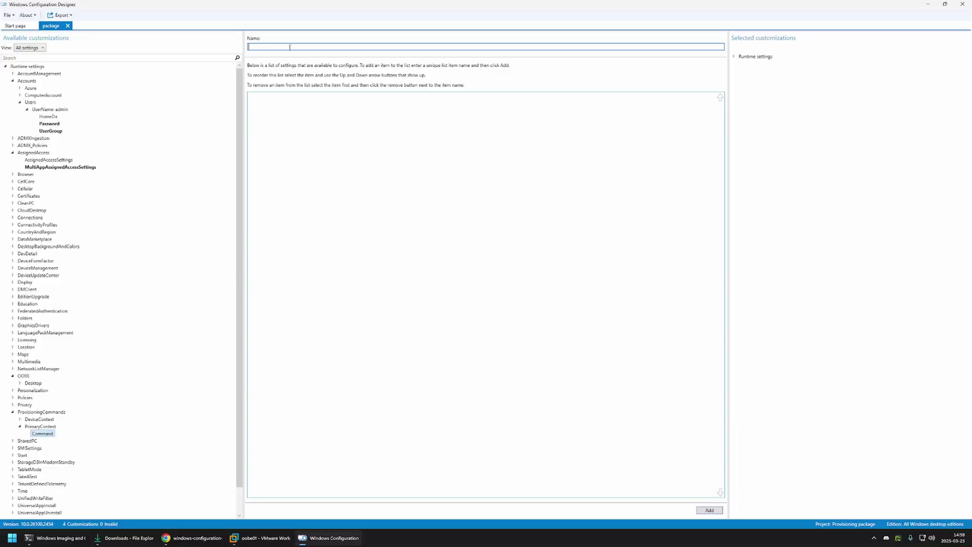
pyautogui.write('webpage')
pyautogui.click(710, 510)
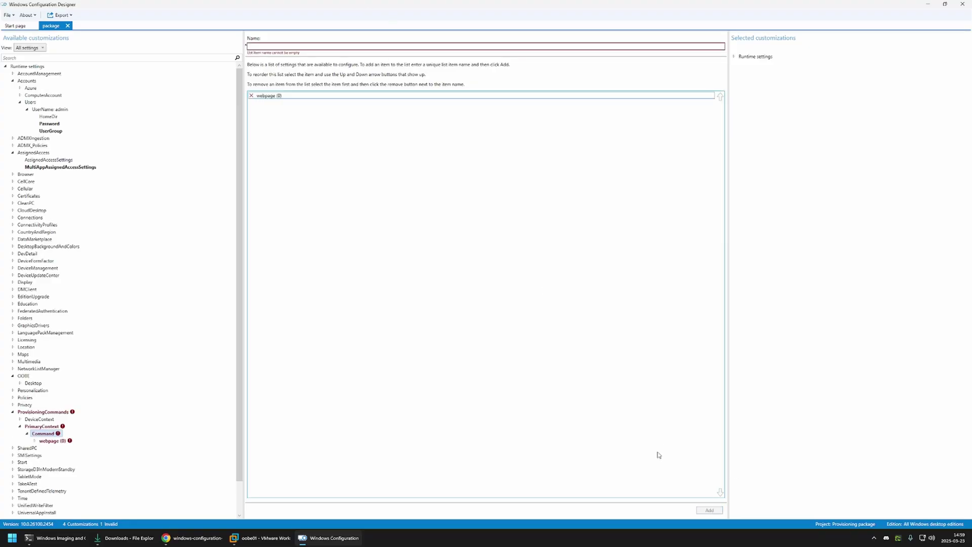
pyautogui.click(52, 440)
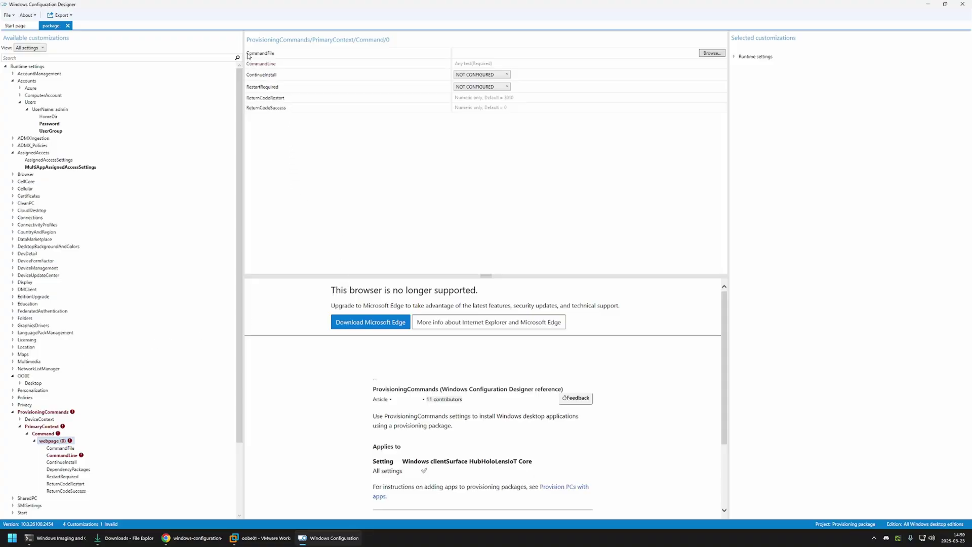
# Set the webpage command's CommandFile to index.exe from Downloads.
pyautogui.click(717, 53)
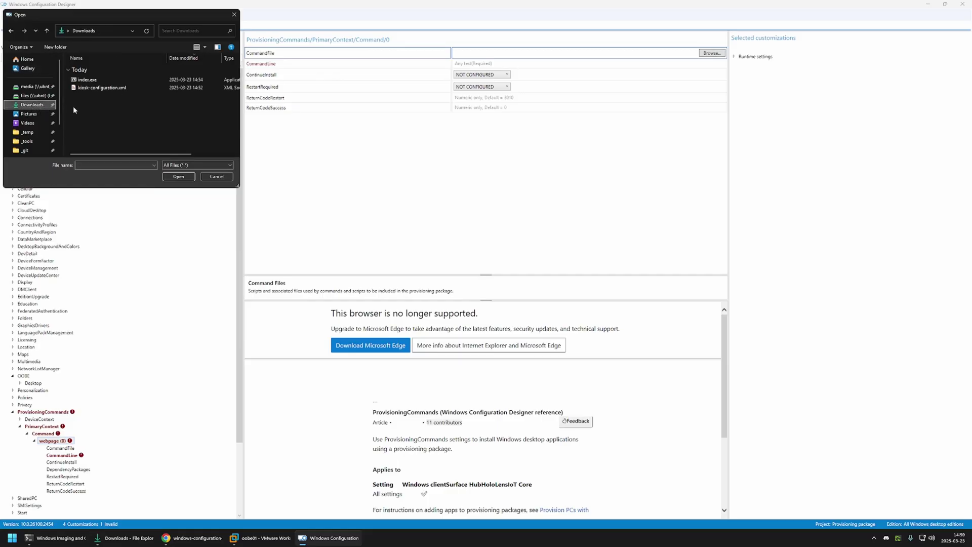
pyautogui.click(79, 81)
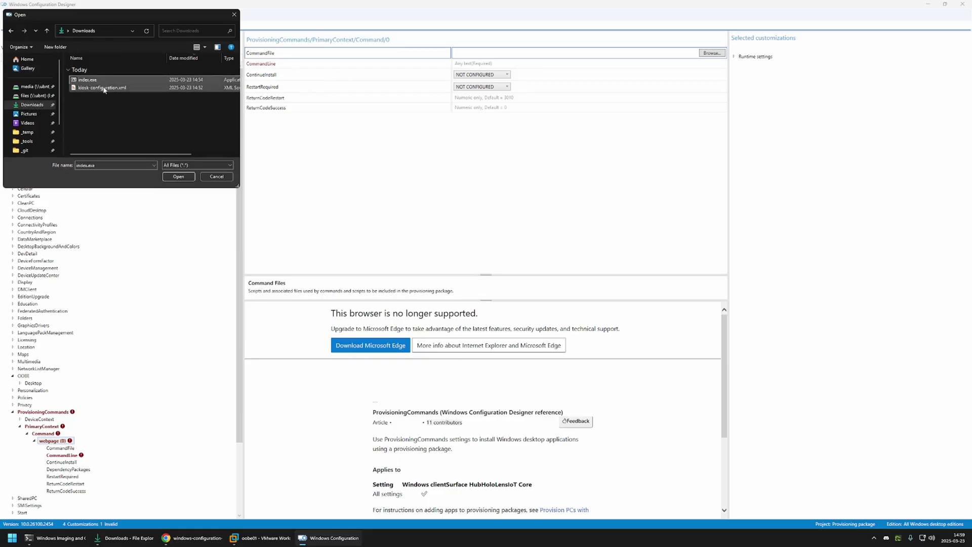
pyautogui.doubleClick(79, 83)
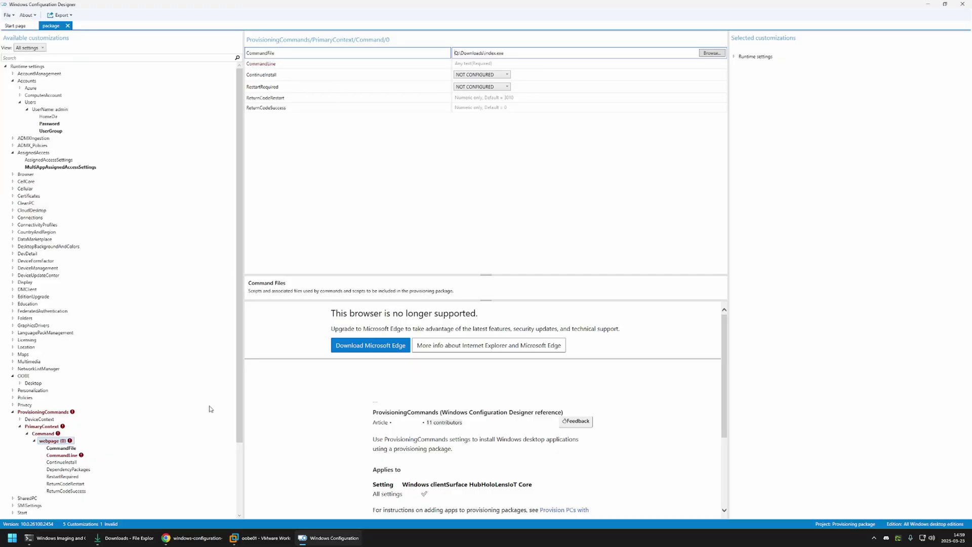
pyautogui.click(197, 537)
# Review the GitHub guide's deploy static web page command, checking its index.exe and %TEMP%\index.exe parts.
pyautogui.scroll(-5, 214, 282)
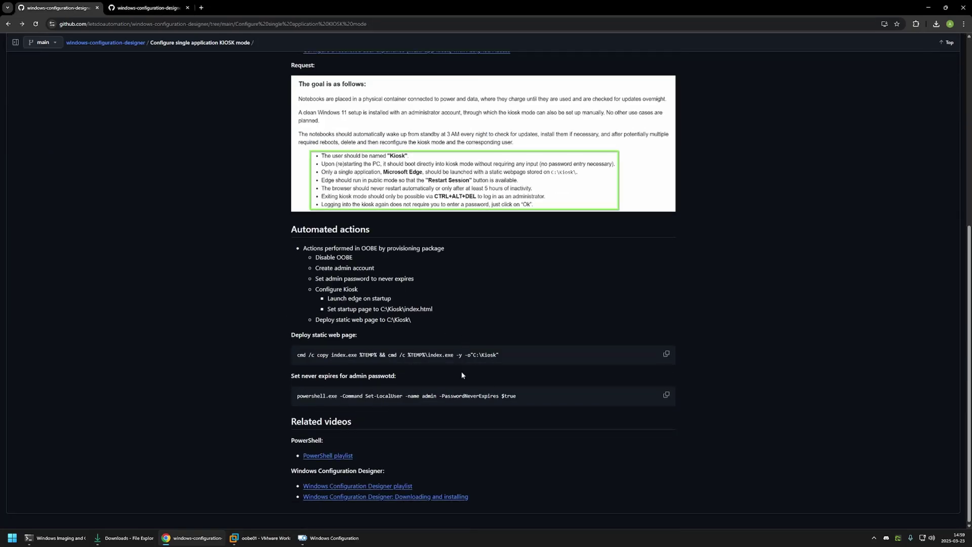
pyautogui.moveTo(284, 355); pyautogui.dragTo(521, 360)
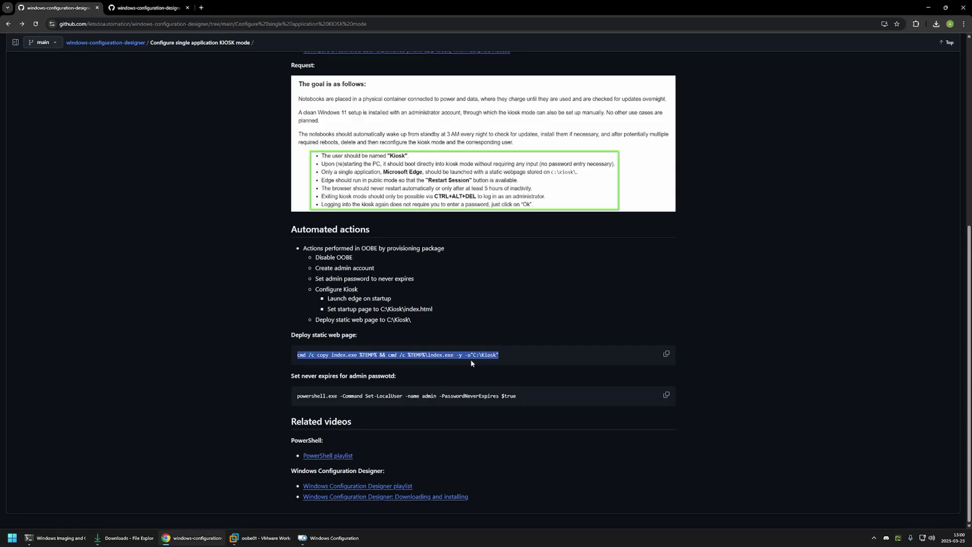
pyautogui.click(315, 348)
pyautogui.moveTo(319, 353); pyautogui.dragTo(377, 355)
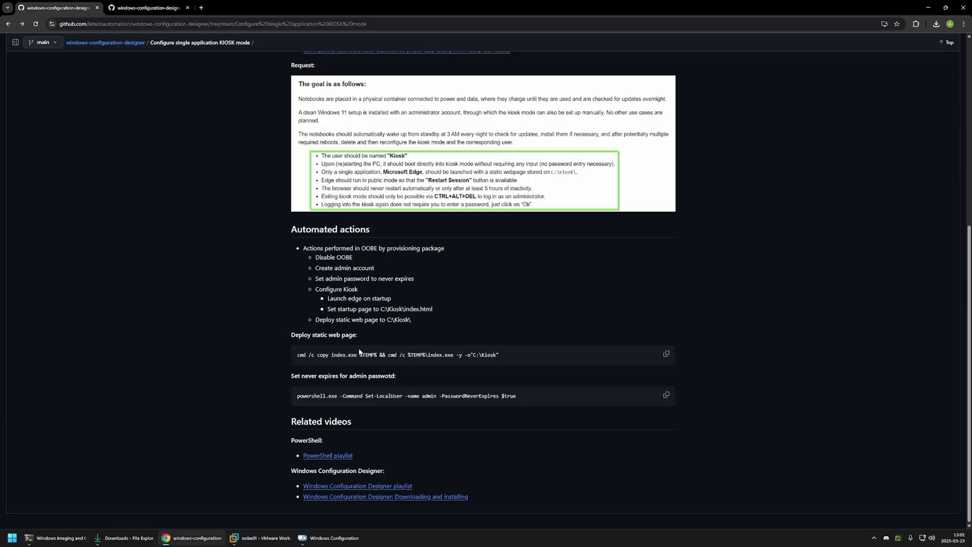
pyautogui.moveTo(357, 354); pyautogui.dragTo(378, 354)
pyautogui.moveTo(387, 354); pyautogui.dragTo(507, 358)
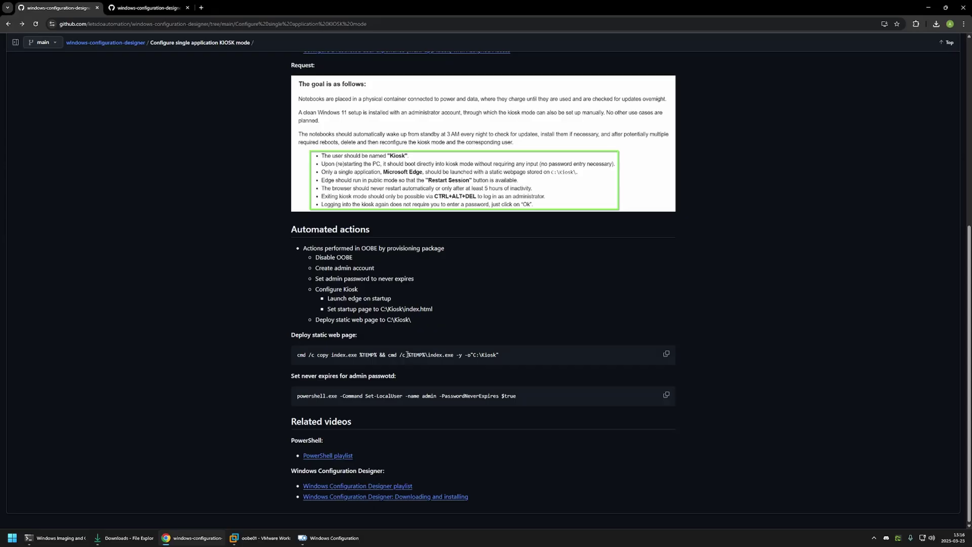
pyautogui.moveTo(407, 356); pyautogui.dragTo(499, 357)
# Copy the full deploy command and start filling the webpage command's CommandLine field with it.
pyautogui.click(666, 354)
pyautogui.click(329, 538)
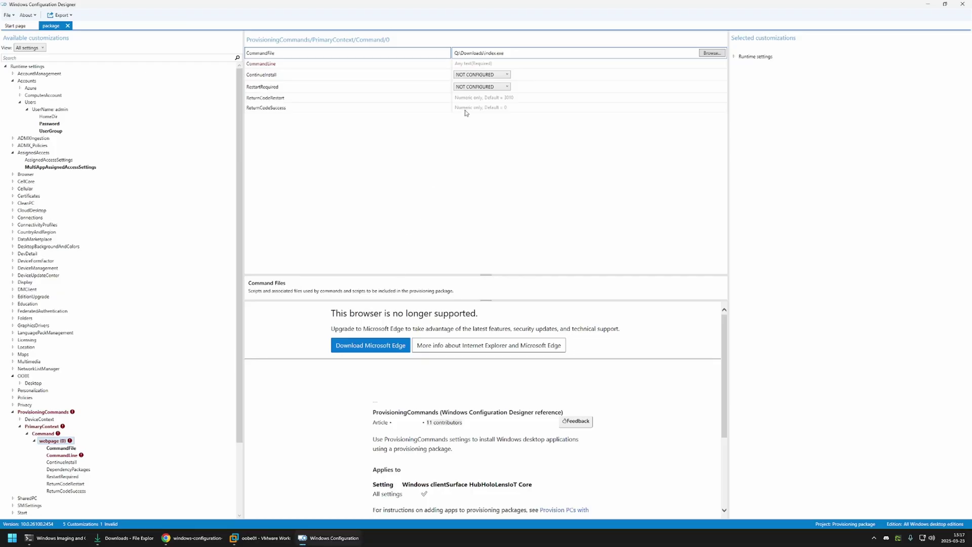
pyautogui.click(478, 64)
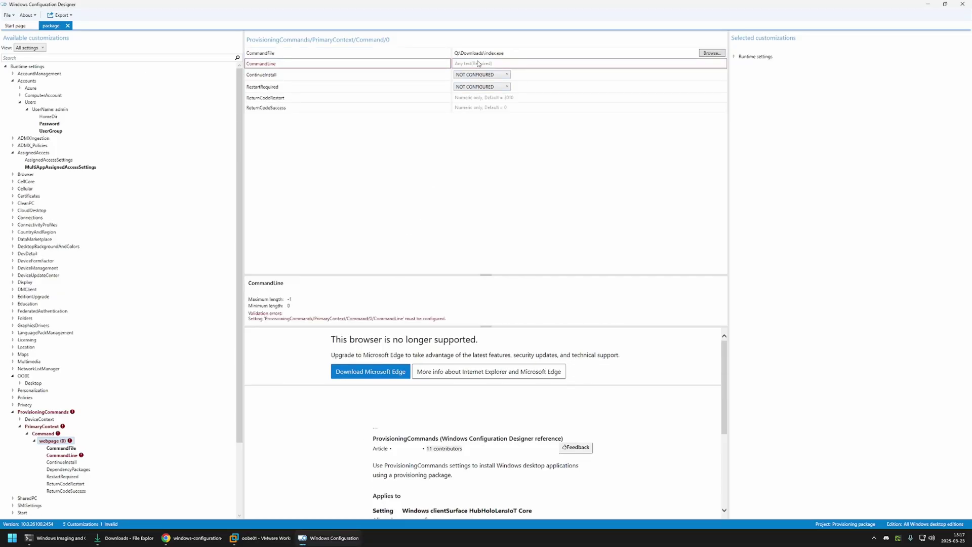
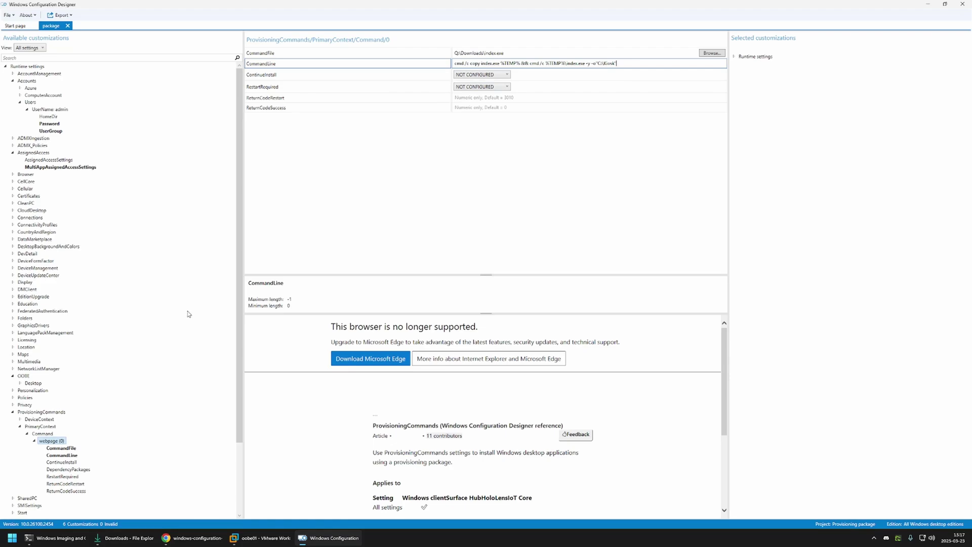
# Add a provisioning command named neverexpires under PrimaryContext and select its settings node.
pyautogui.click(45, 434)
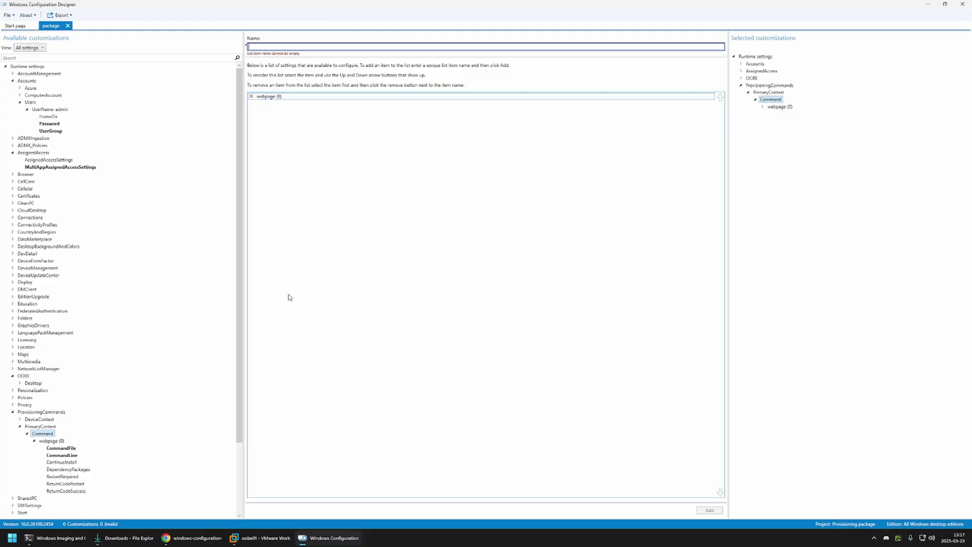
pyautogui.write('neve')
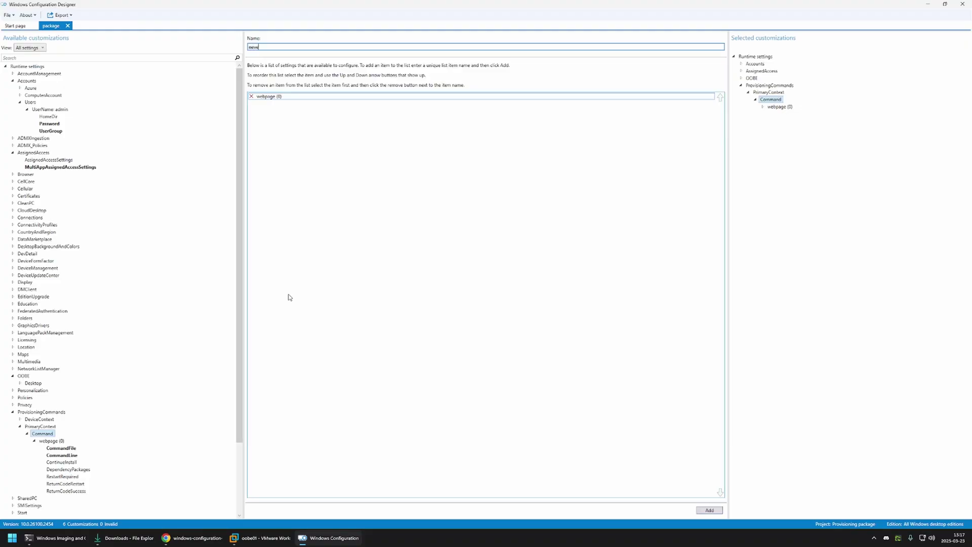
pyautogui.write('rexpires')
pyautogui.click(715, 509)
pyautogui.click(49, 498)
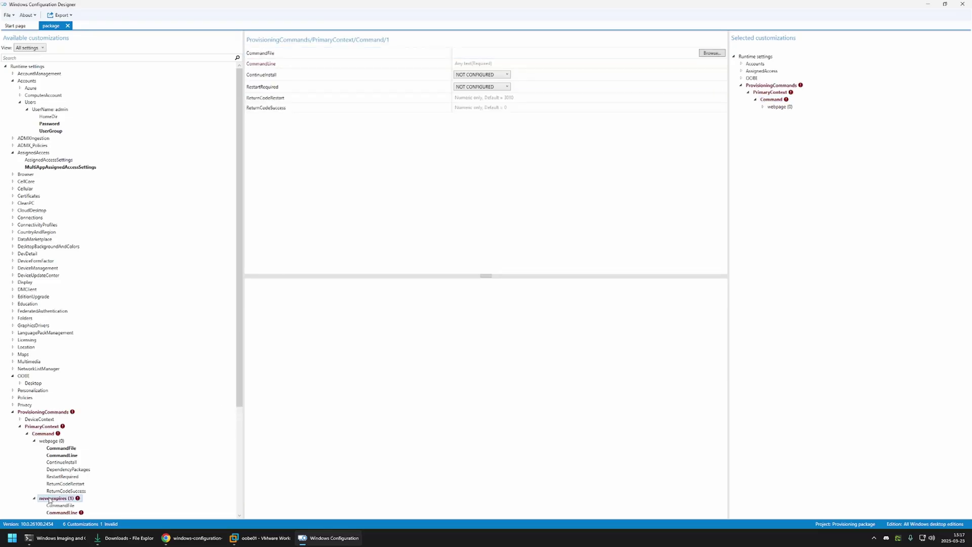
pyautogui.scroll(-1, 50, 498)
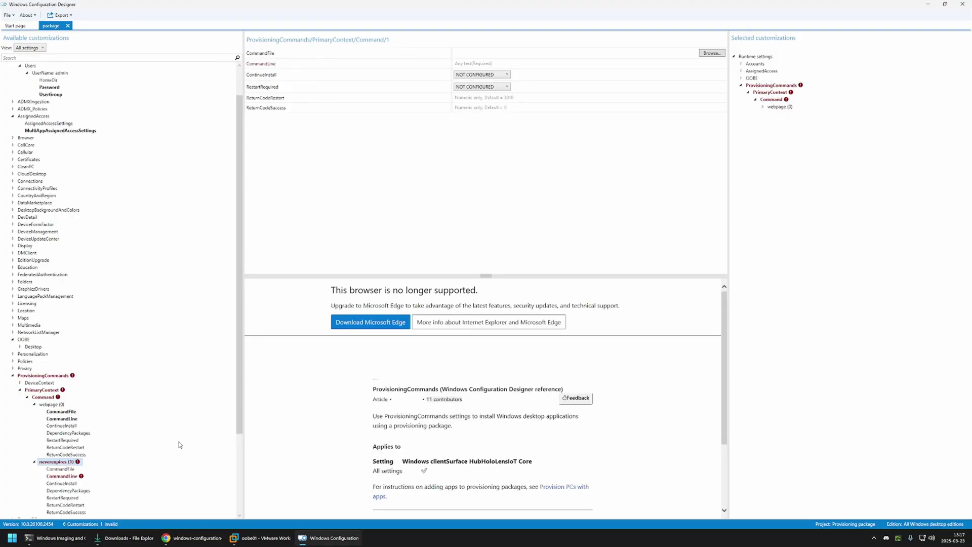
pyautogui.hotkey('alt', 'Tab')
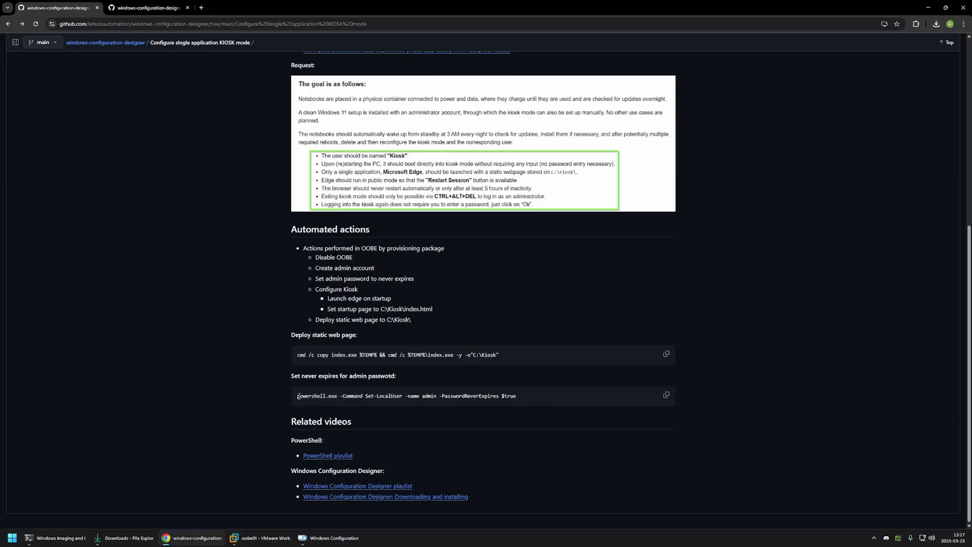
# Copy the guide's powershell.exe Set-LocalUser password never-expires command from its code block.
pyautogui.moveTo(297, 396); pyautogui.dragTo(499, 396)
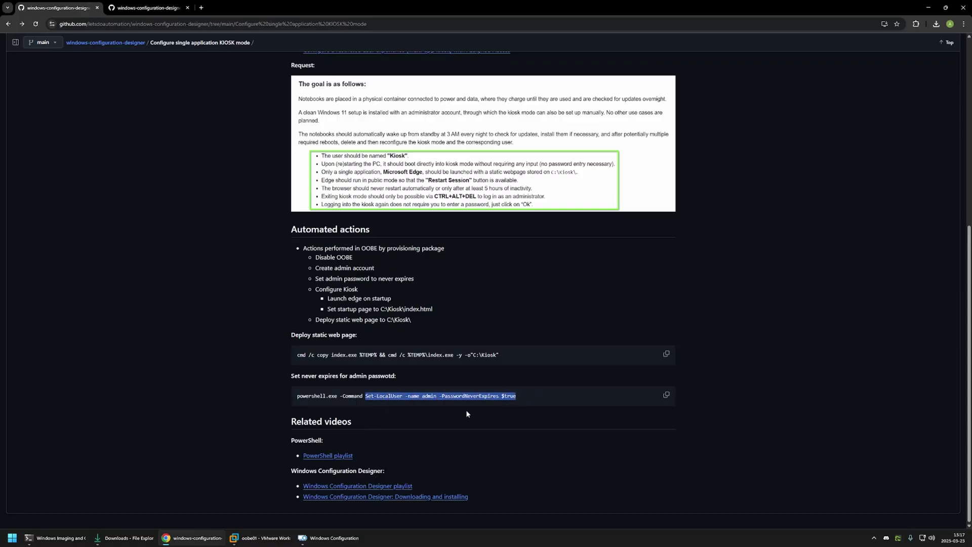
pyautogui.click(533, 408)
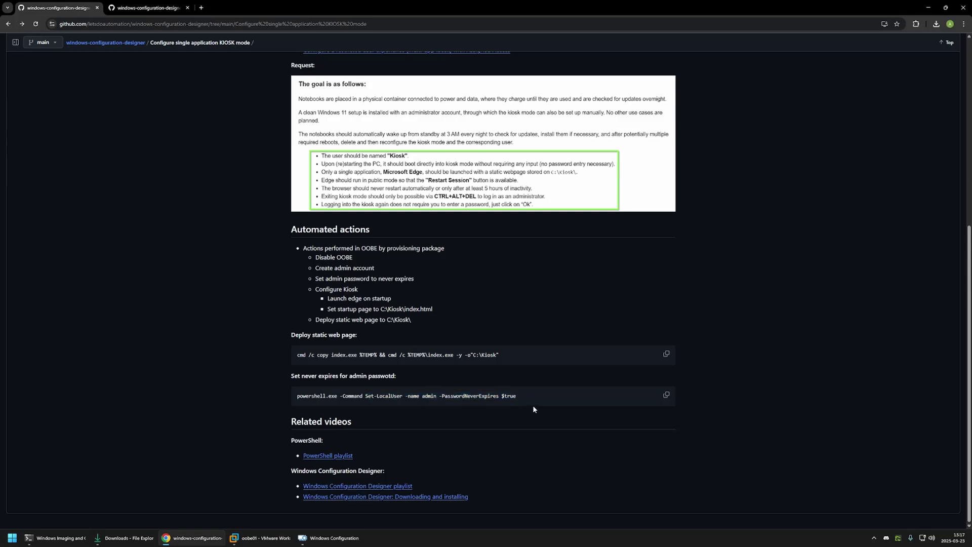
pyautogui.click(664, 396)
# Paste the Set-LocalUser never-expires PowerShell command into the neverexpires CommandLine field.
pyautogui.click(319, 541)
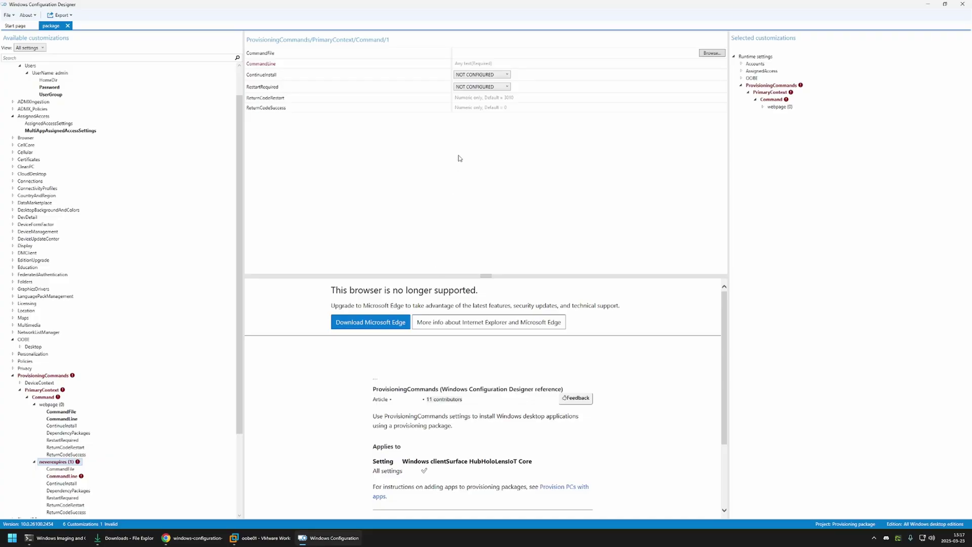
pyautogui.click(464, 64)
pyautogui.hotkey('ctrl', 'v')
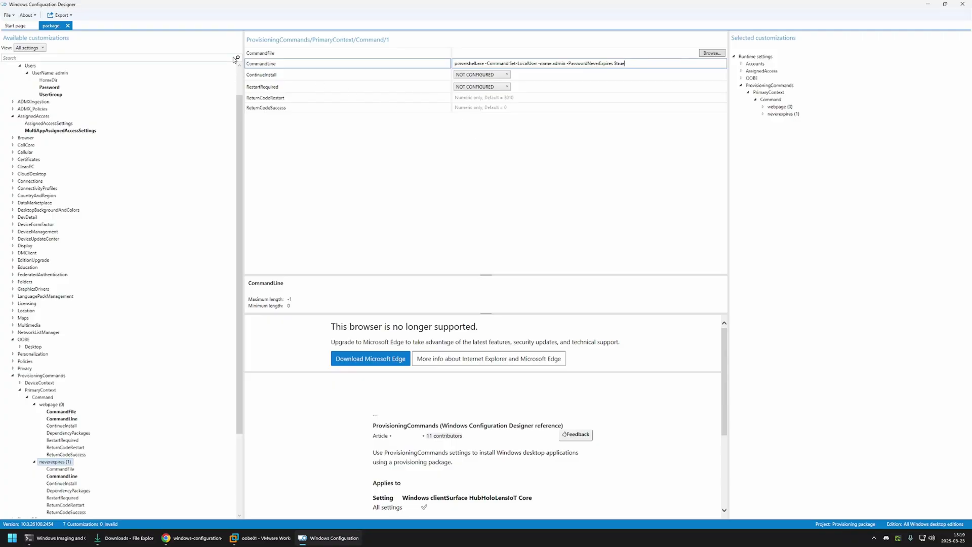
pyautogui.click(59, 16)
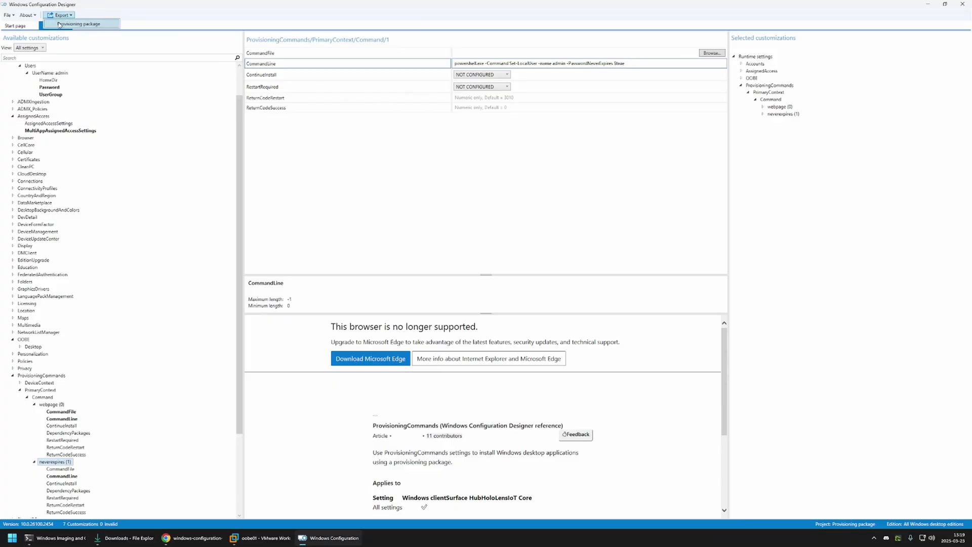
# Build package.ppkg with the wizard's default name, security and location, then open its output folder.
pyautogui.click(69, 23)
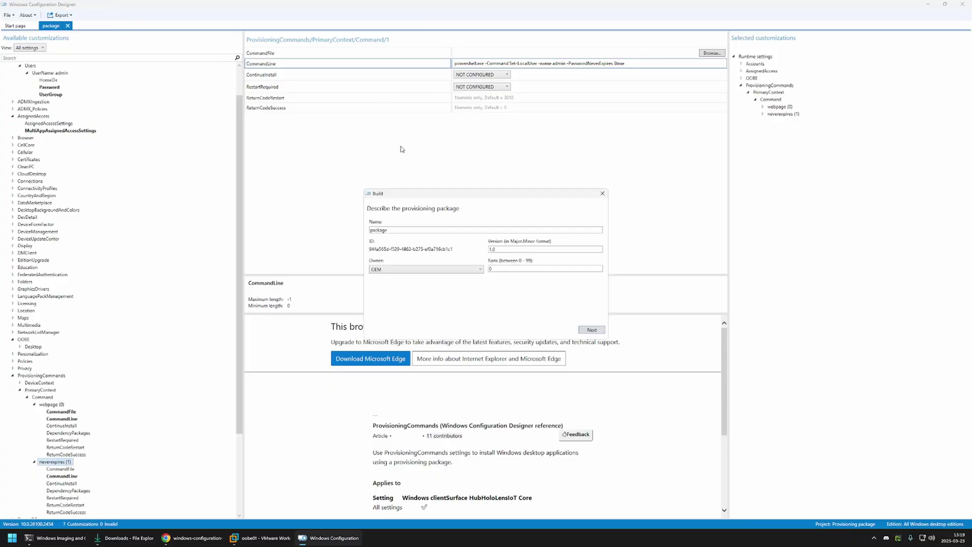
pyautogui.click(592, 329)
pyautogui.click(591, 330)
pyautogui.click(592, 330)
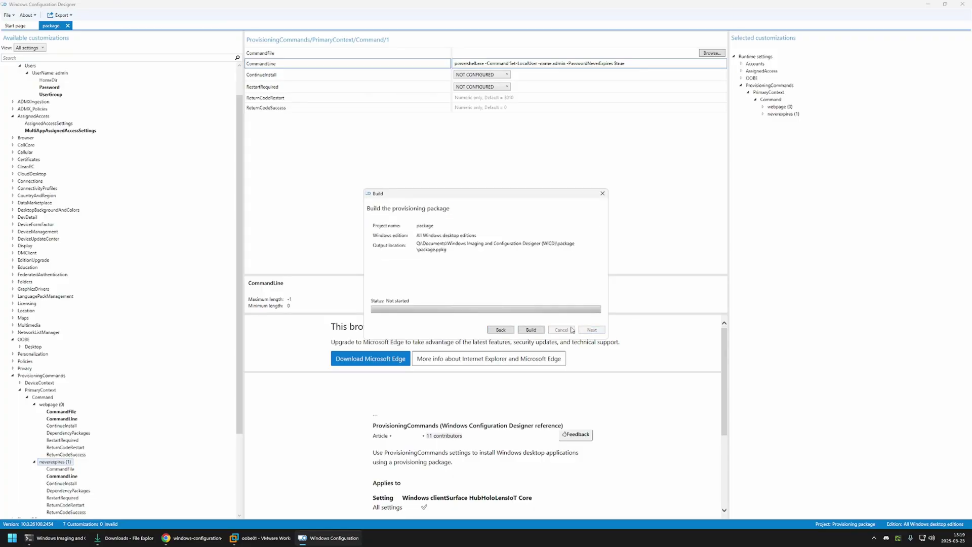
pyautogui.click(535, 330)
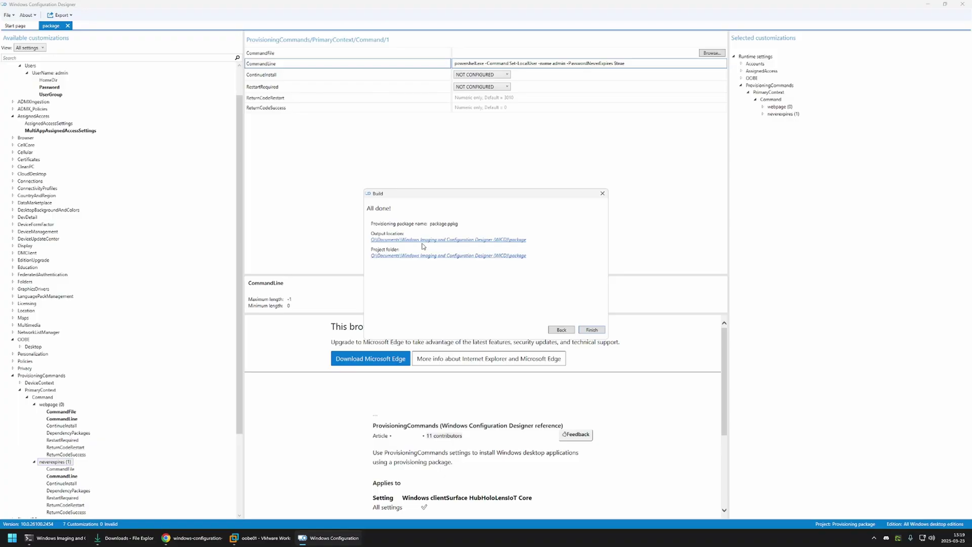
pyautogui.click(424, 241)
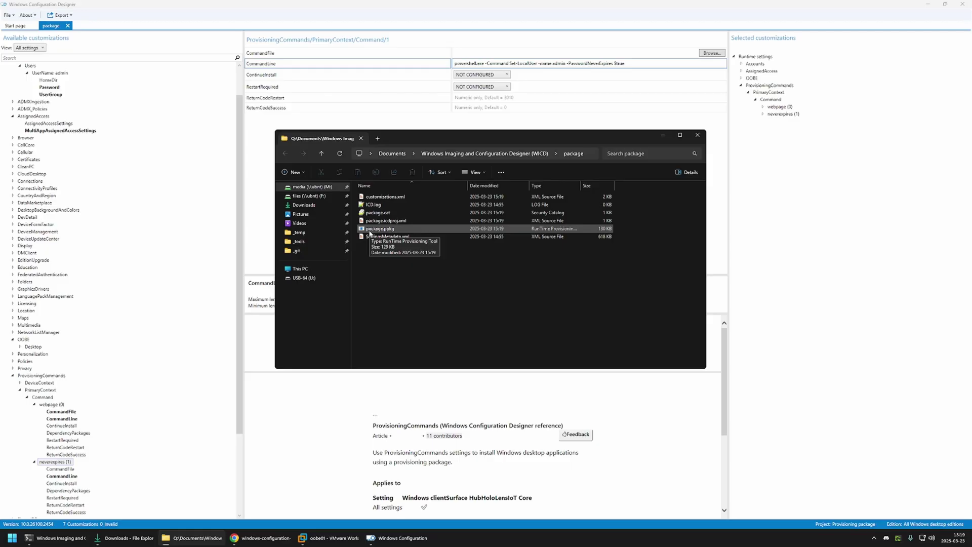
# Copy package.ppkg from the output folder and paste it onto the USB-64 (U:) drive.
pyautogui.rightClick(376, 229)
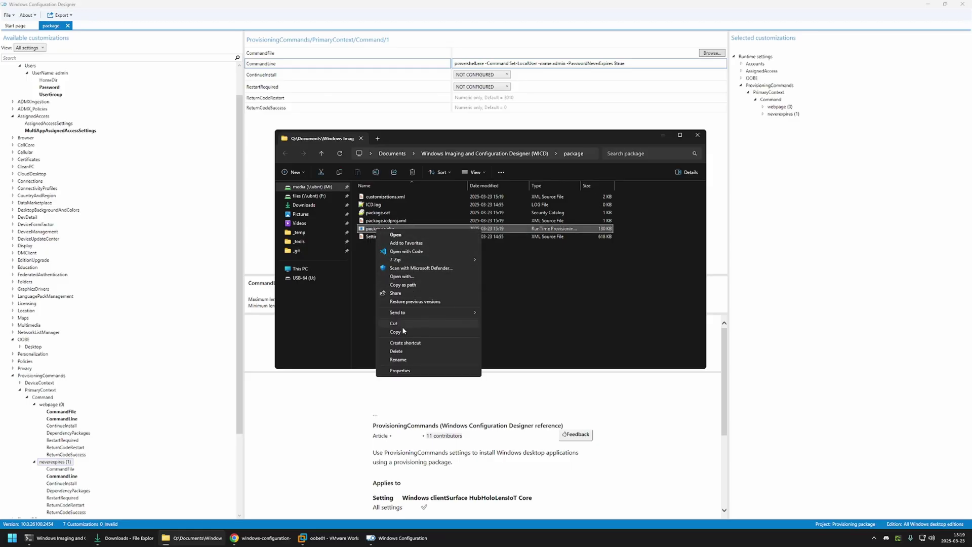
pyautogui.click(401, 330)
pyautogui.click(320, 278)
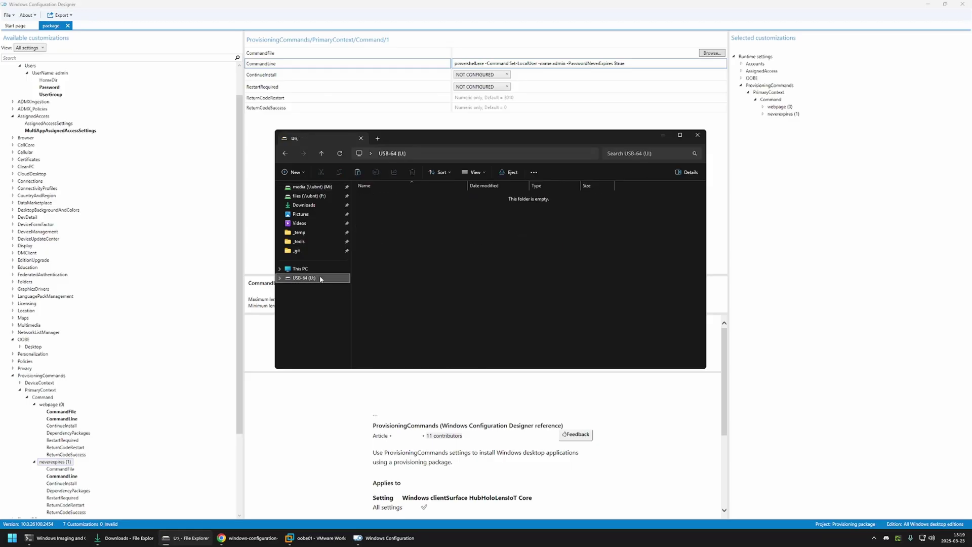
pyautogui.rightClick(376, 205)
pyautogui.click(399, 259)
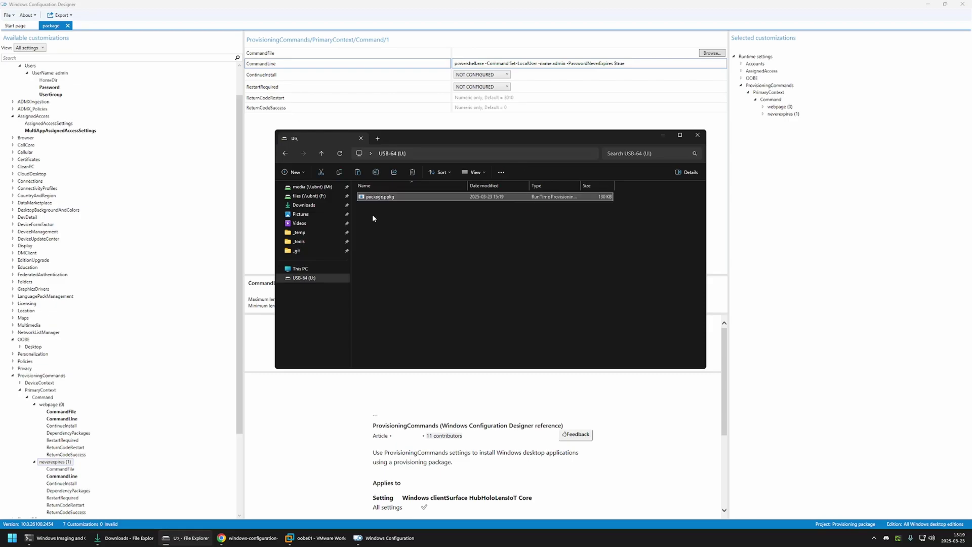
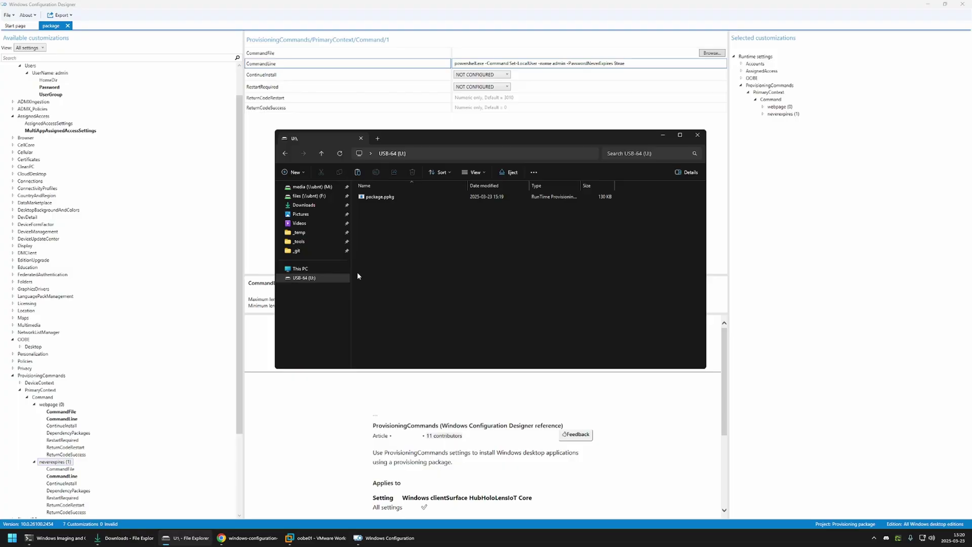
# Switch from File Explorer to the VMware Workstation window showing the oobe01 VM.
pyautogui.click(316, 537)
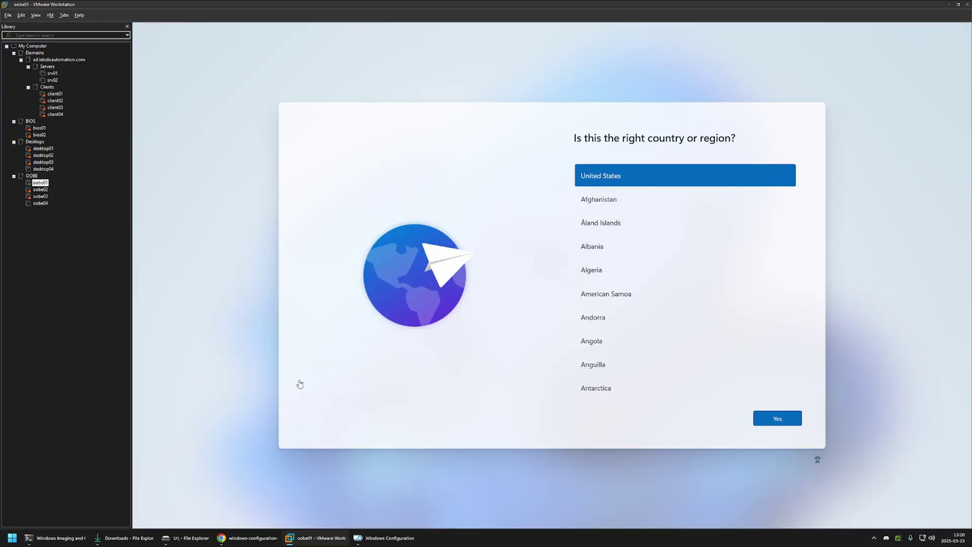
# Connect the Silicon Motion Type-C USB drive to the oobe01 VM so its provisioning package installs.
pyautogui.click(49, 15)
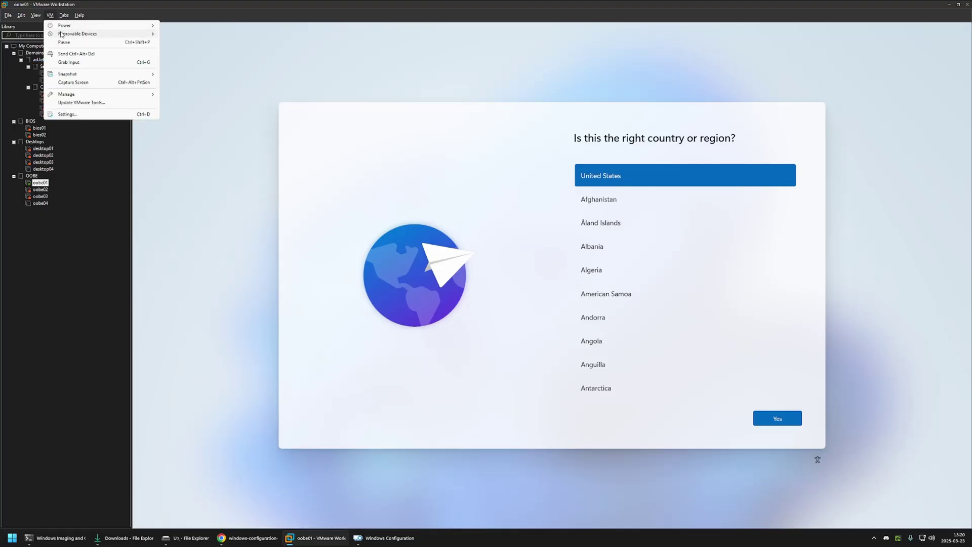
pyautogui.moveTo(61, 35)
pyautogui.moveTo(209, 58)
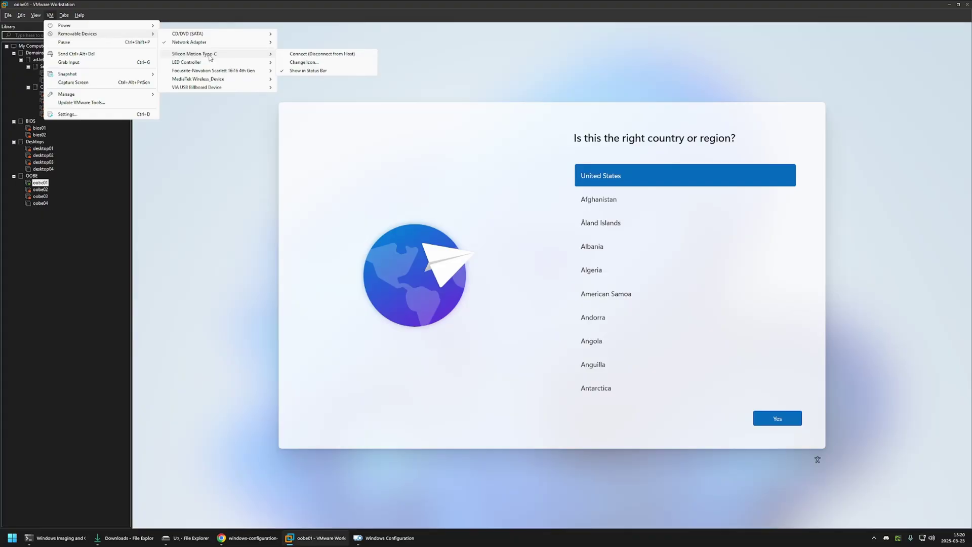
pyautogui.click(292, 55)
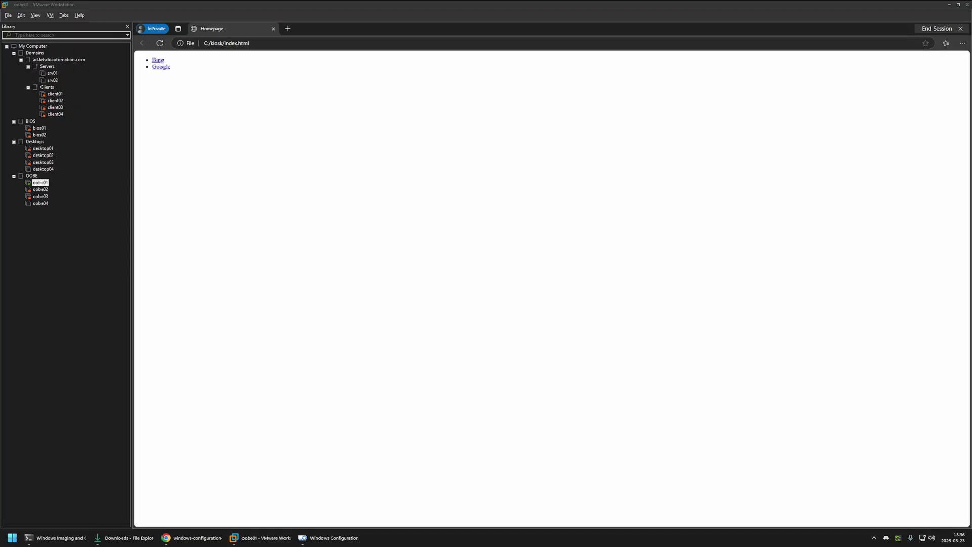
# Restore the VM's full-screen Edge kiosk window to a smaller centred window.
pyautogui.click(338, 95)
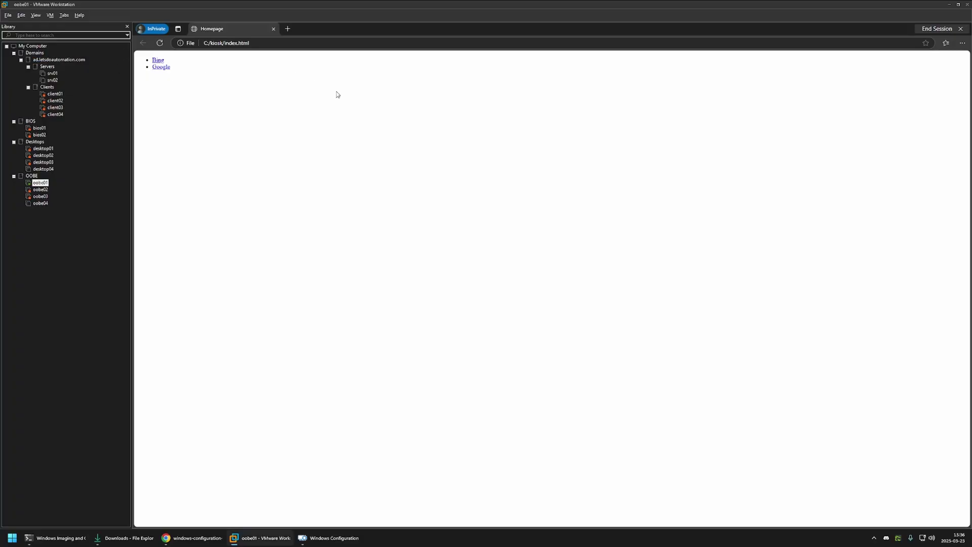
pyautogui.doubleClick(338, 32)
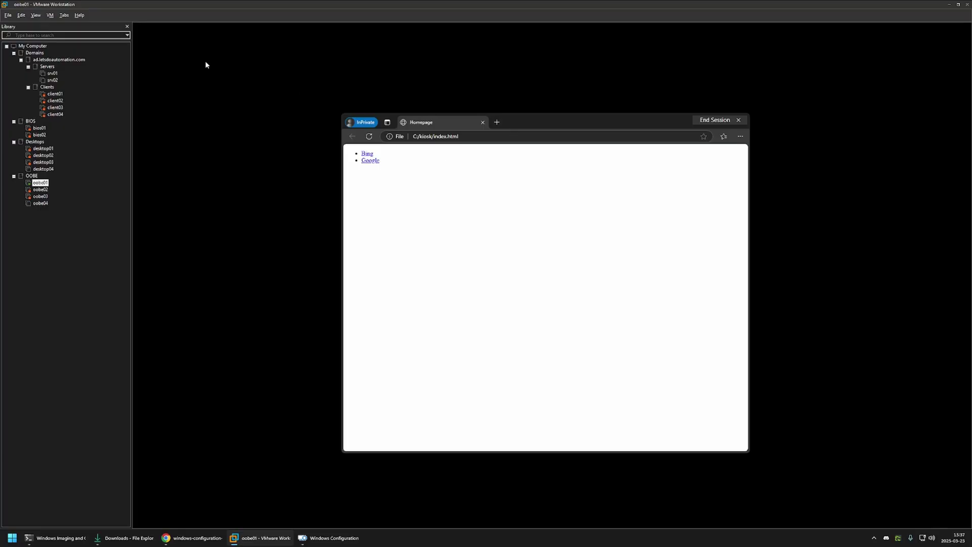
# Send Ctrl+Alt+Del to leave the kiosk and sign in as admin with its password.
pyautogui.click(51, 15)
pyautogui.click(70, 53)
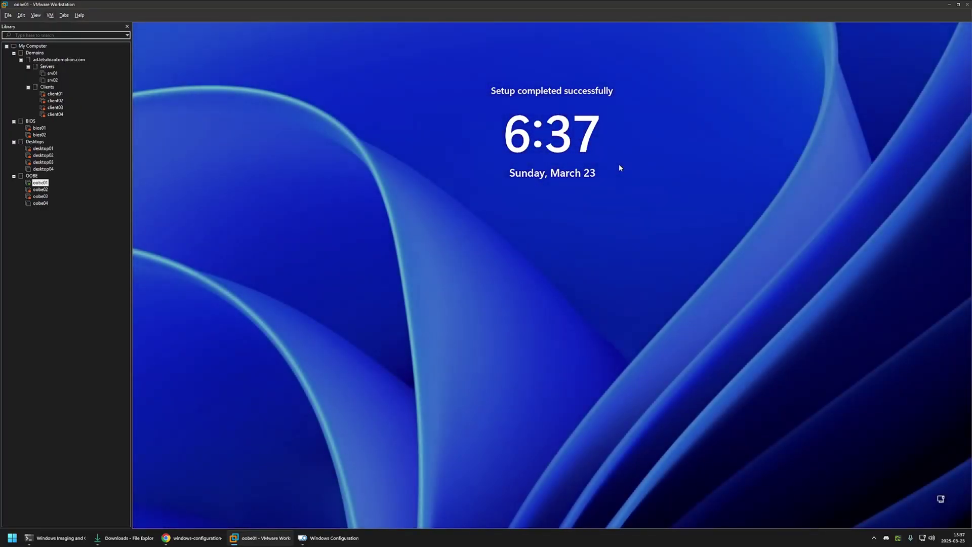
pyautogui.click(472, 246)
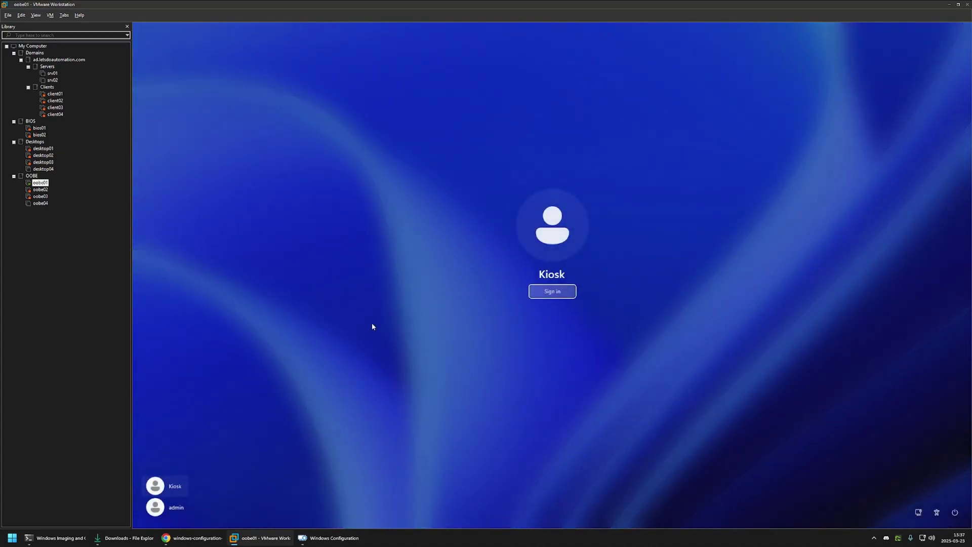
pyautogui.click(166, 505)
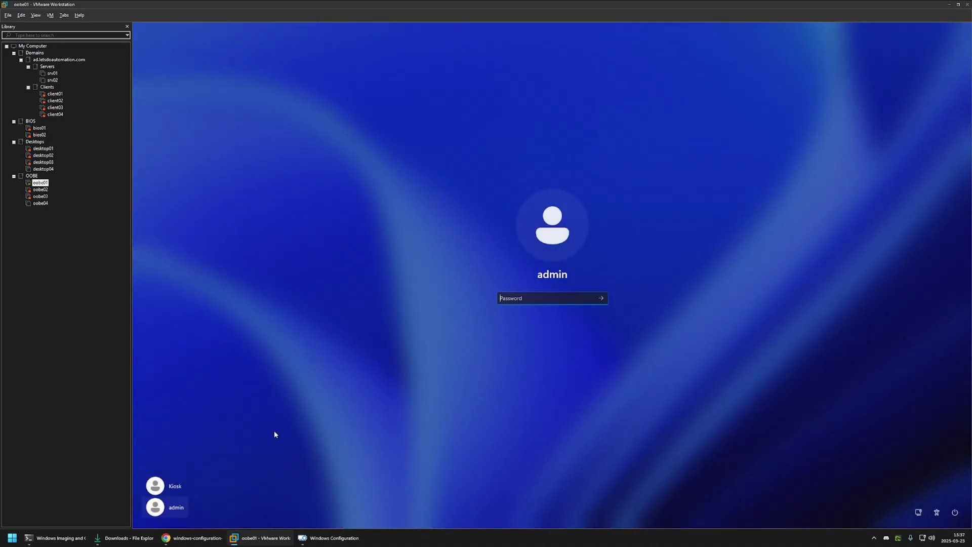
pyautogui.write('••••••••')
pyautogui.press('Return')
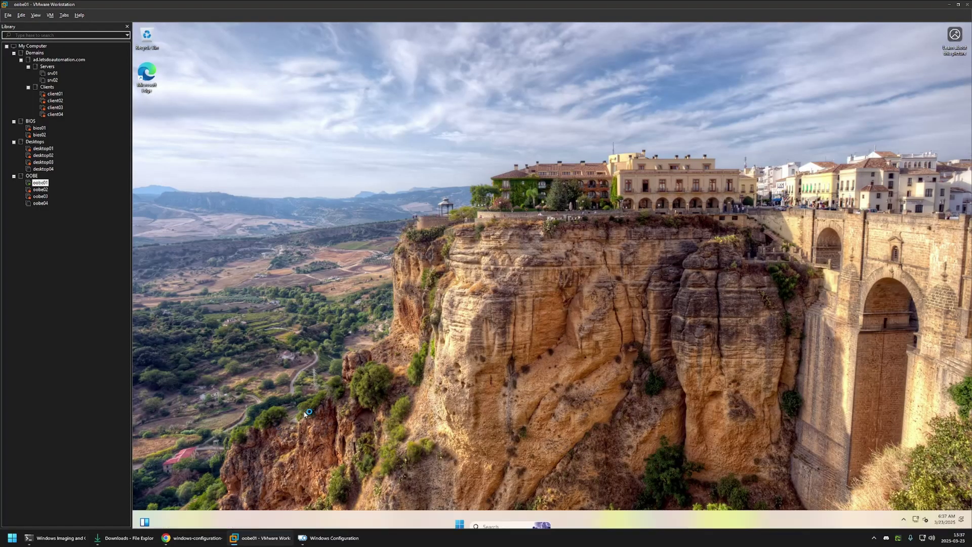
# Open Settings > Accounts in the VM, checking Other users before returning.
pyautogui.click(460, 519)
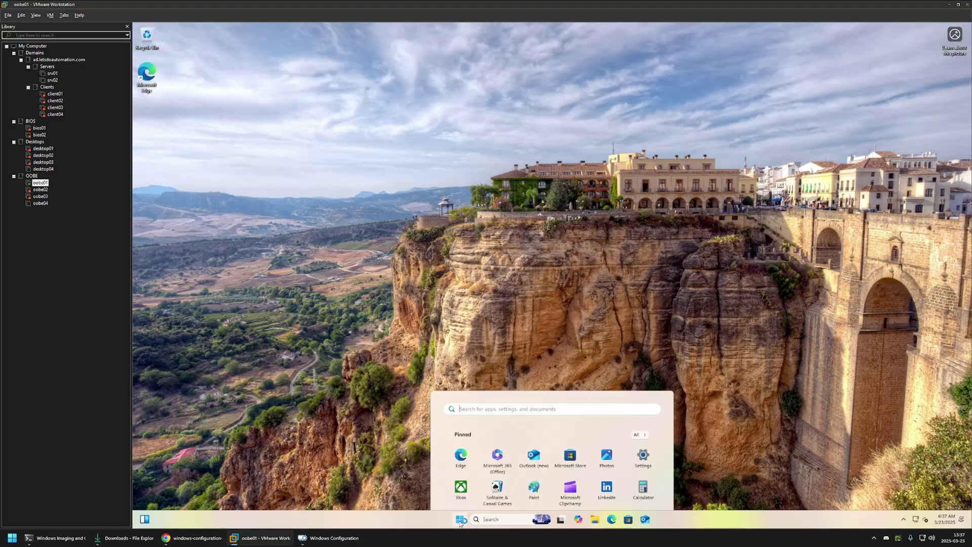
pyautogui.click(642, 298)
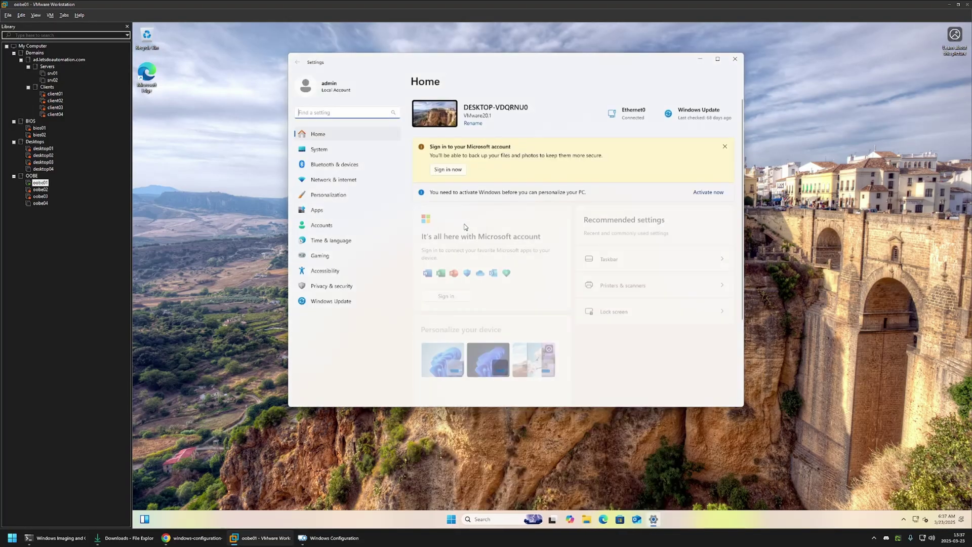
pyautogui.click(322, 225)
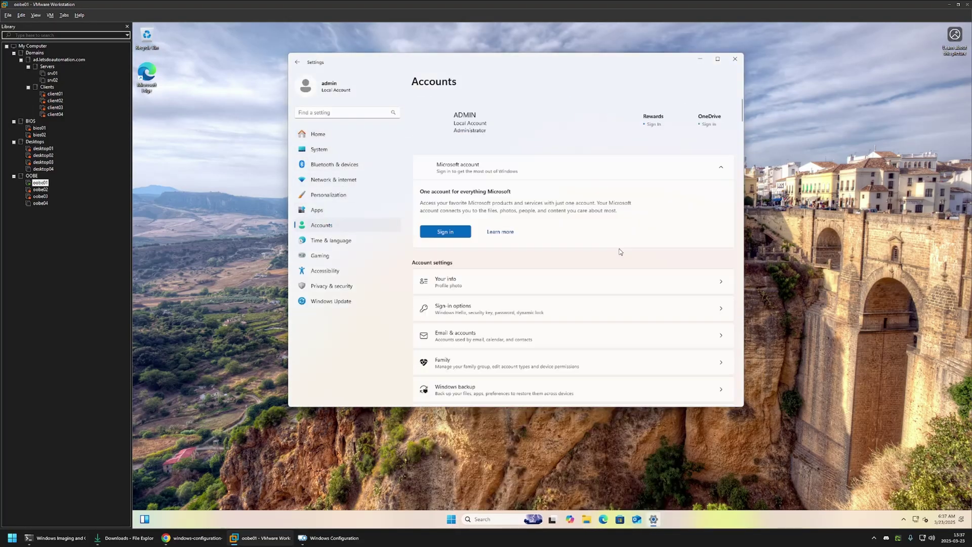
pyautogui.scroll(-5, 538, 246)
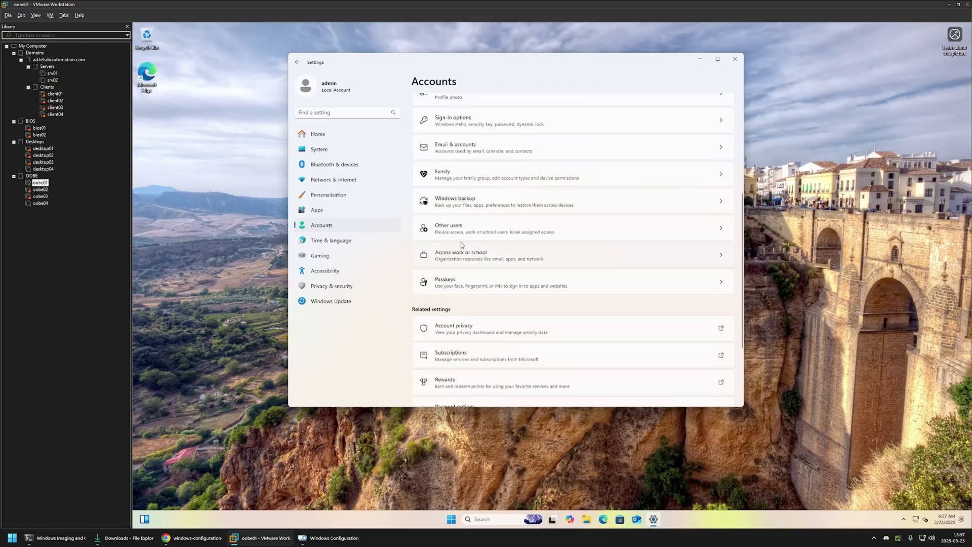
pyautogui.click(468, 226)
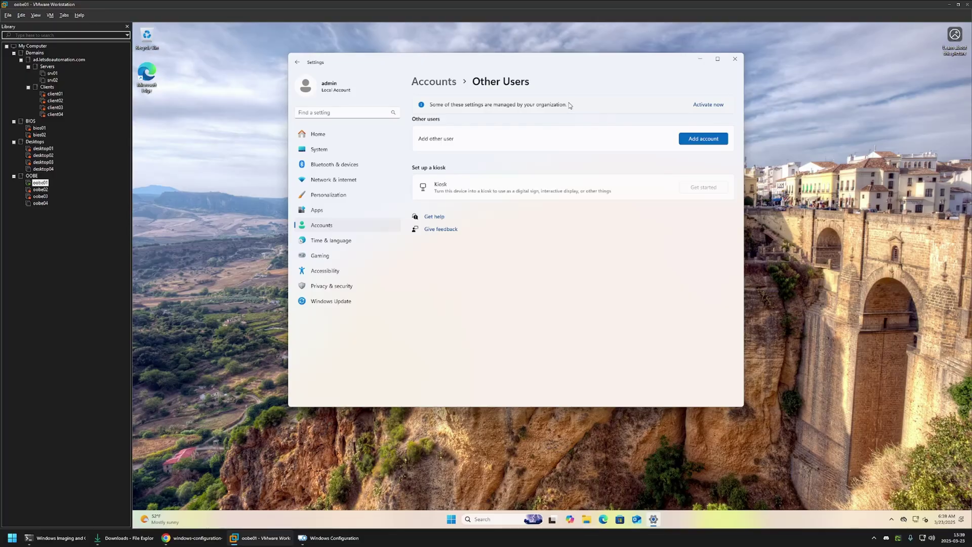
pyautogui.click(433, 82)
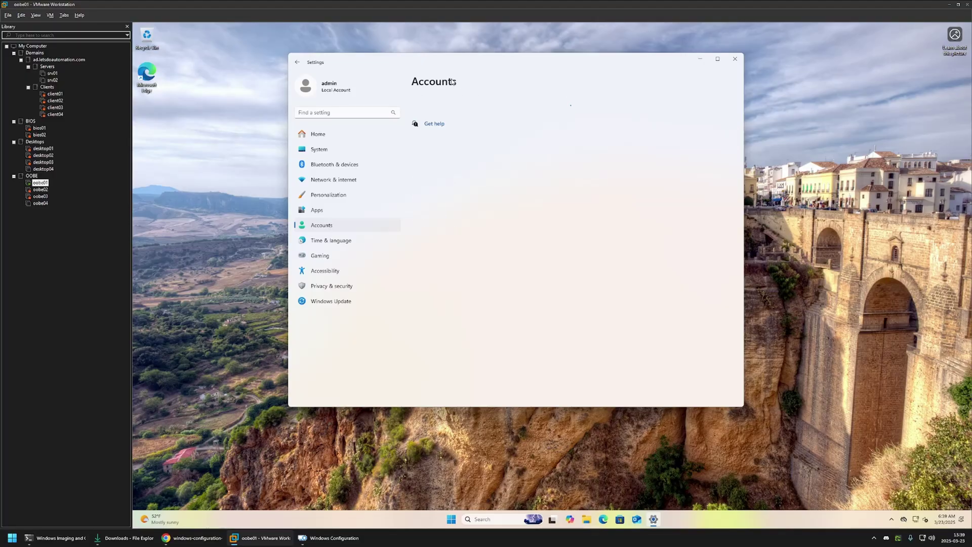
# Go to Access work or school > Add or remove a provisioning package and expand the installed package.
pyautogui.scroll(-3, 526, 178)
pyautogui.scroll(-1, 526, 178)
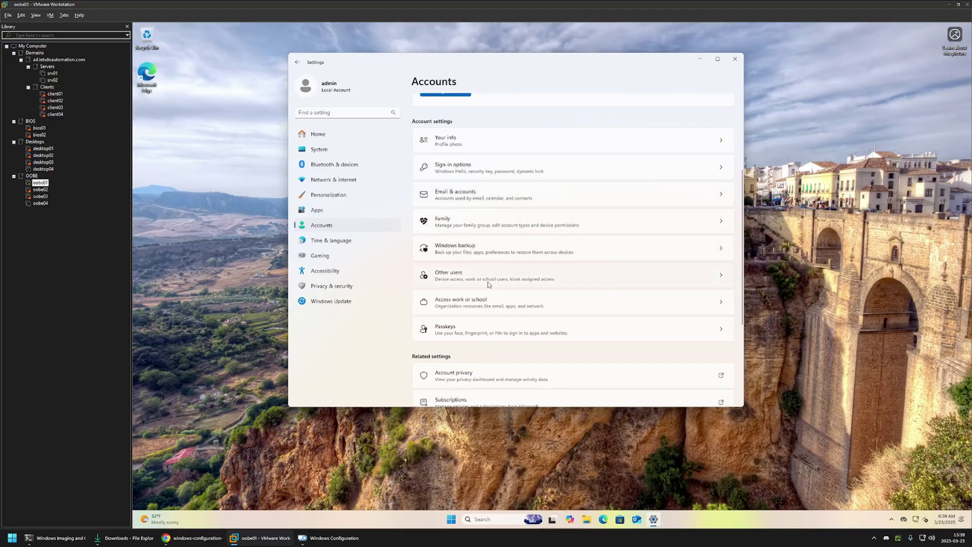
pyautogui.click(477, 303)
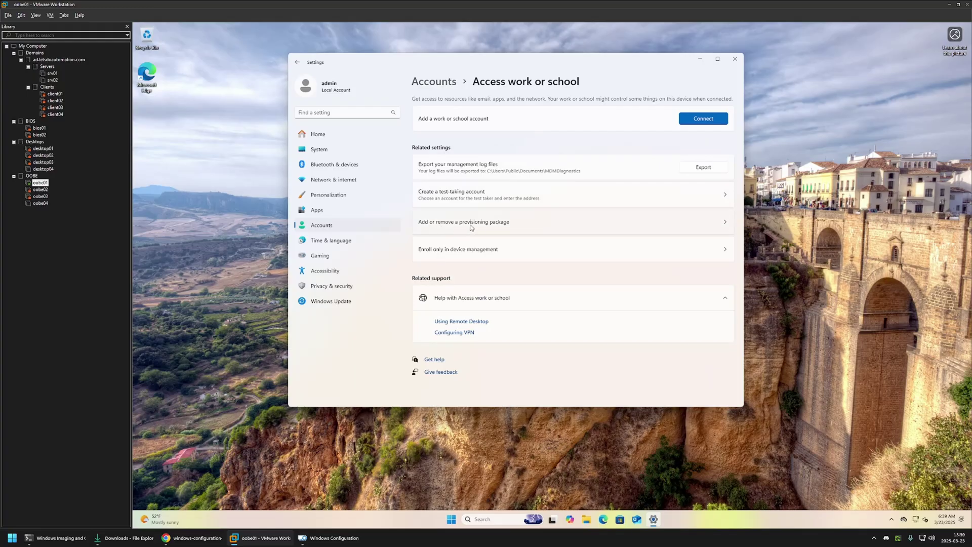
pyautogui.click(496, 225)
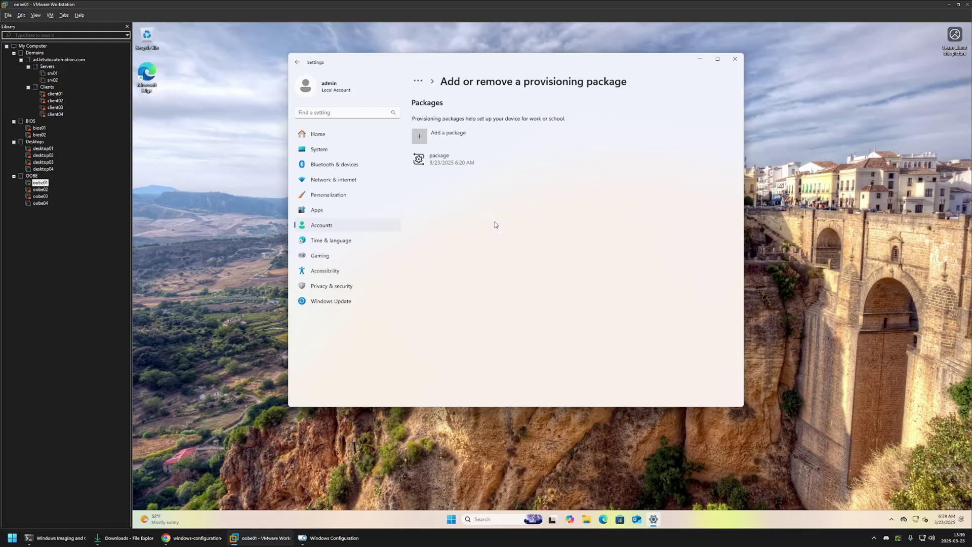
pyautogui.click(450, 161)
# Remove the provisioning package, approve the UAC prompt, and sign out of admin.
pyautogui.click(566, 185)
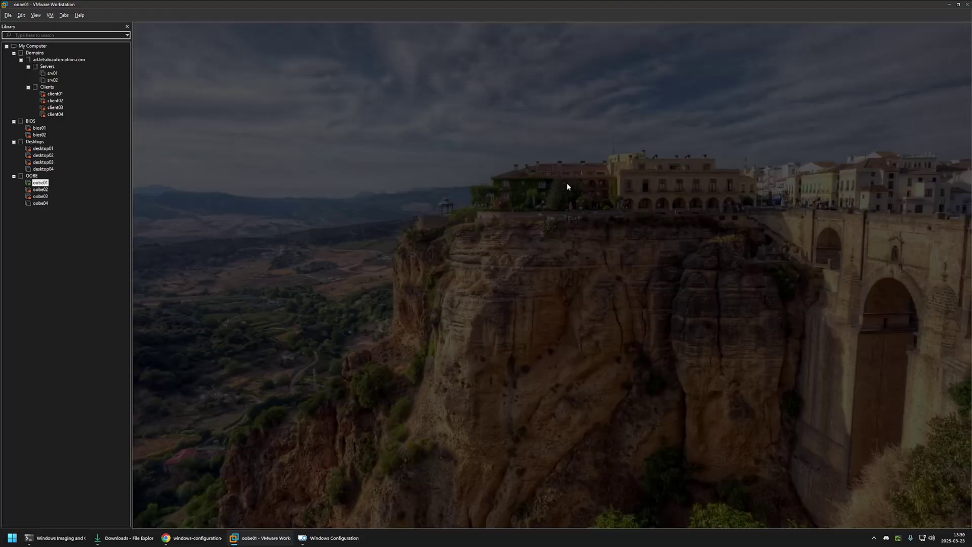
pyautogui.click(520, 333)
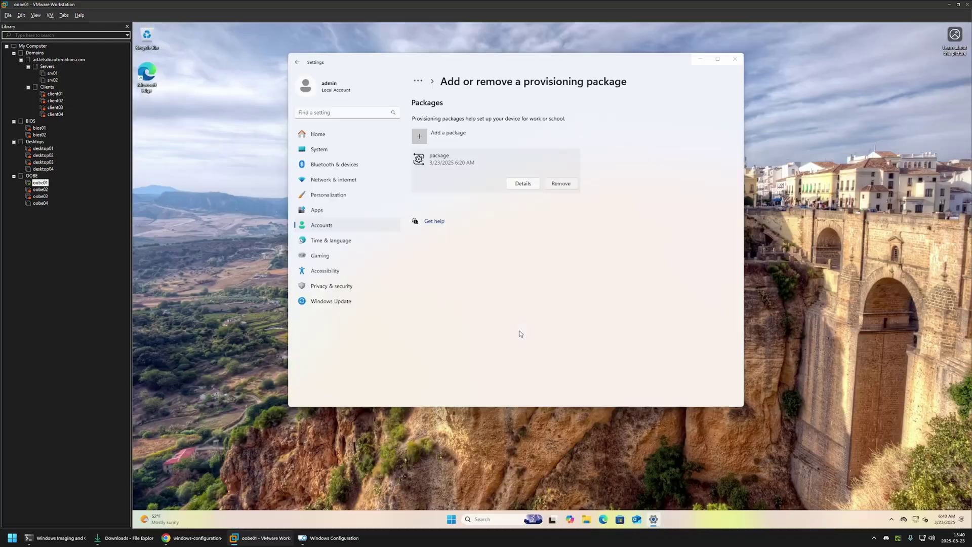
pyautogui.click(451, 519)
pyautogui.click(473, 493)
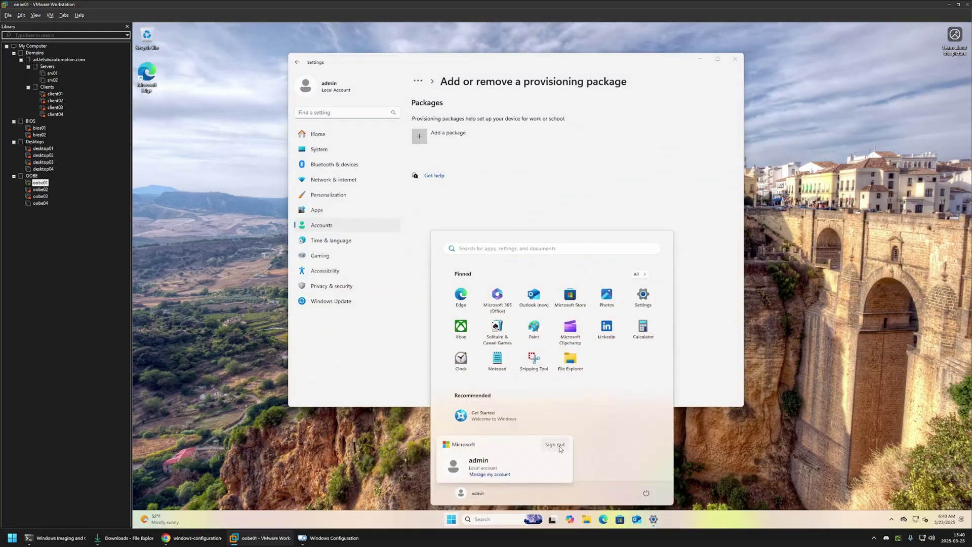
pyautogui.click(555, 445)
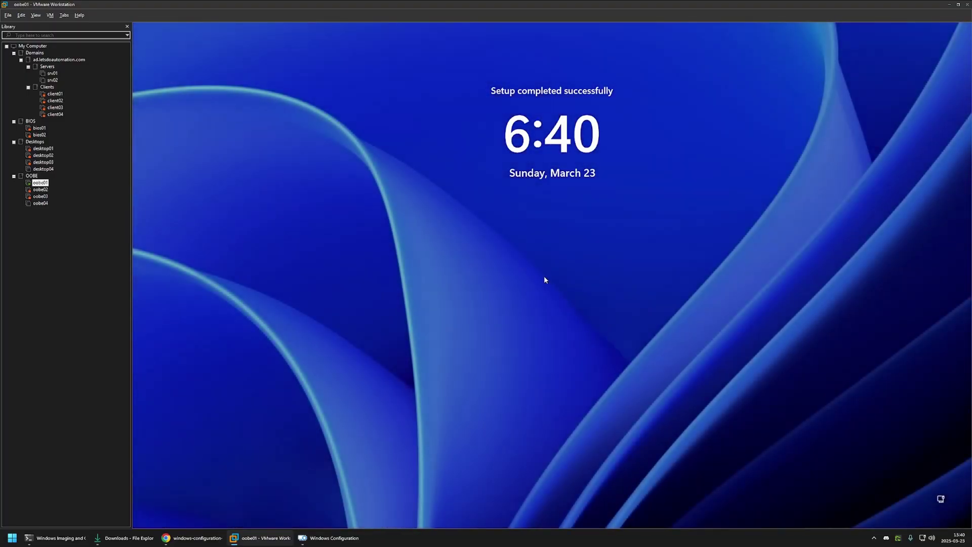
# Sign back in to the admin account with its password.
pyautogui.click(545, 279)
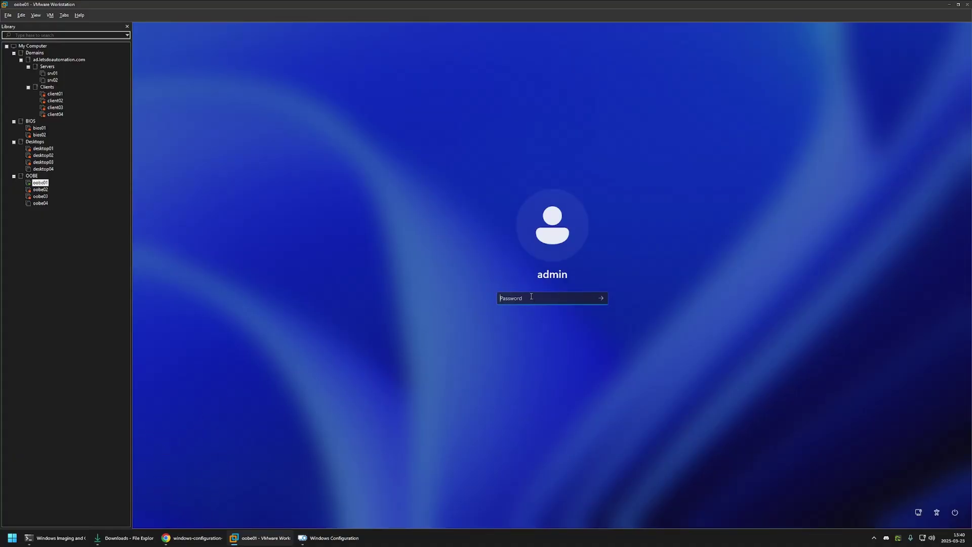
pyautogui.press('Return')
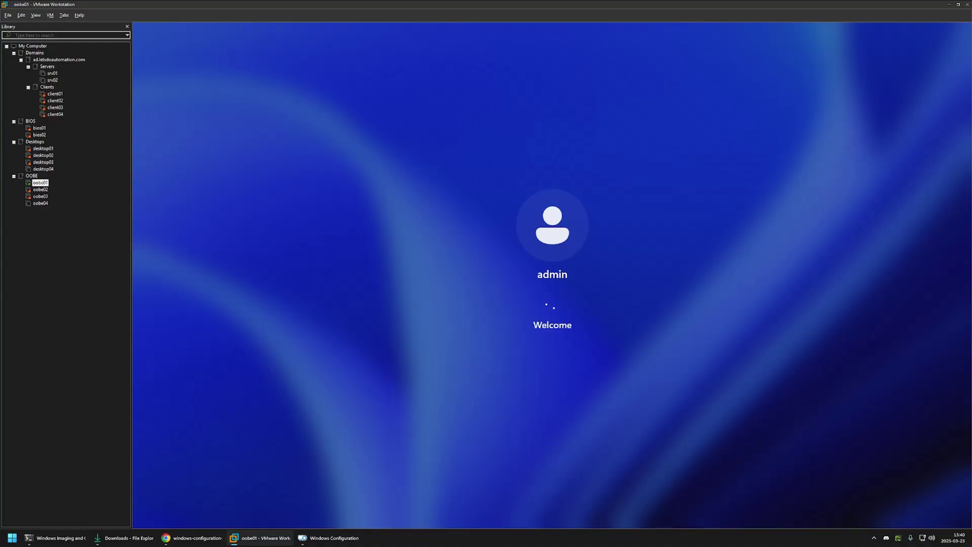